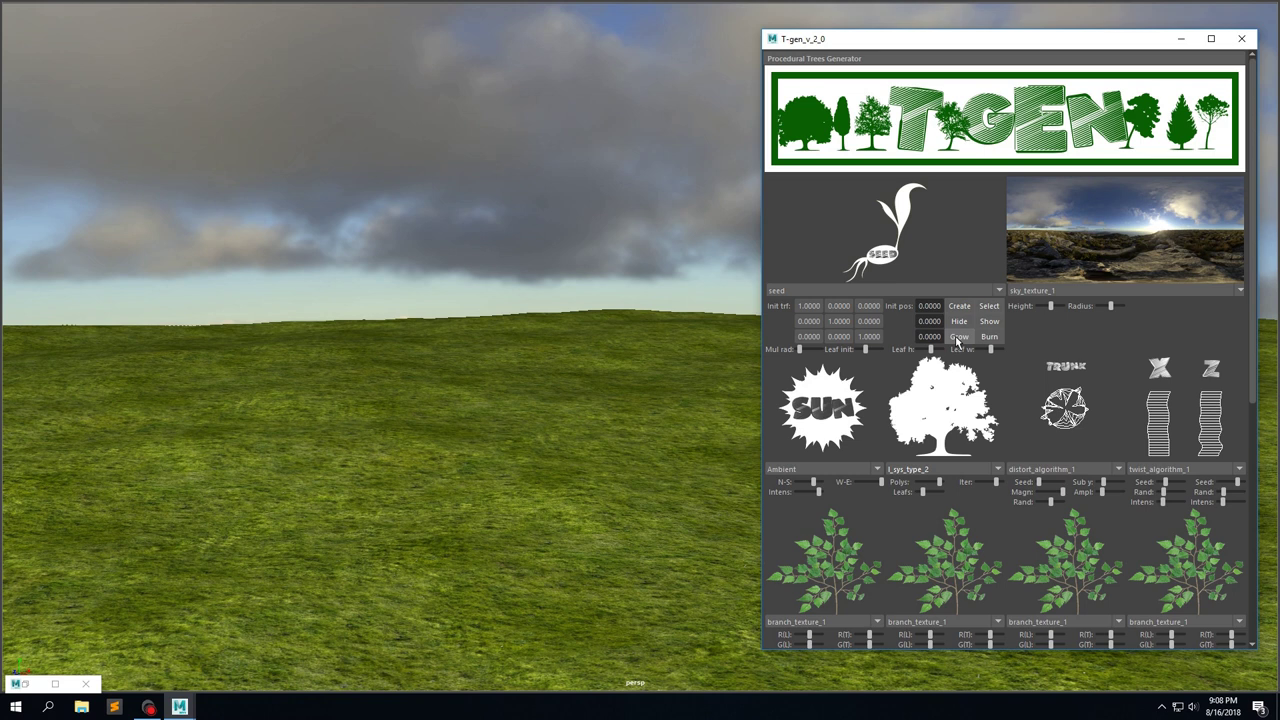
Grow the tree from the seed, then orbit the view to inspect its new crown.
click(958, 337)
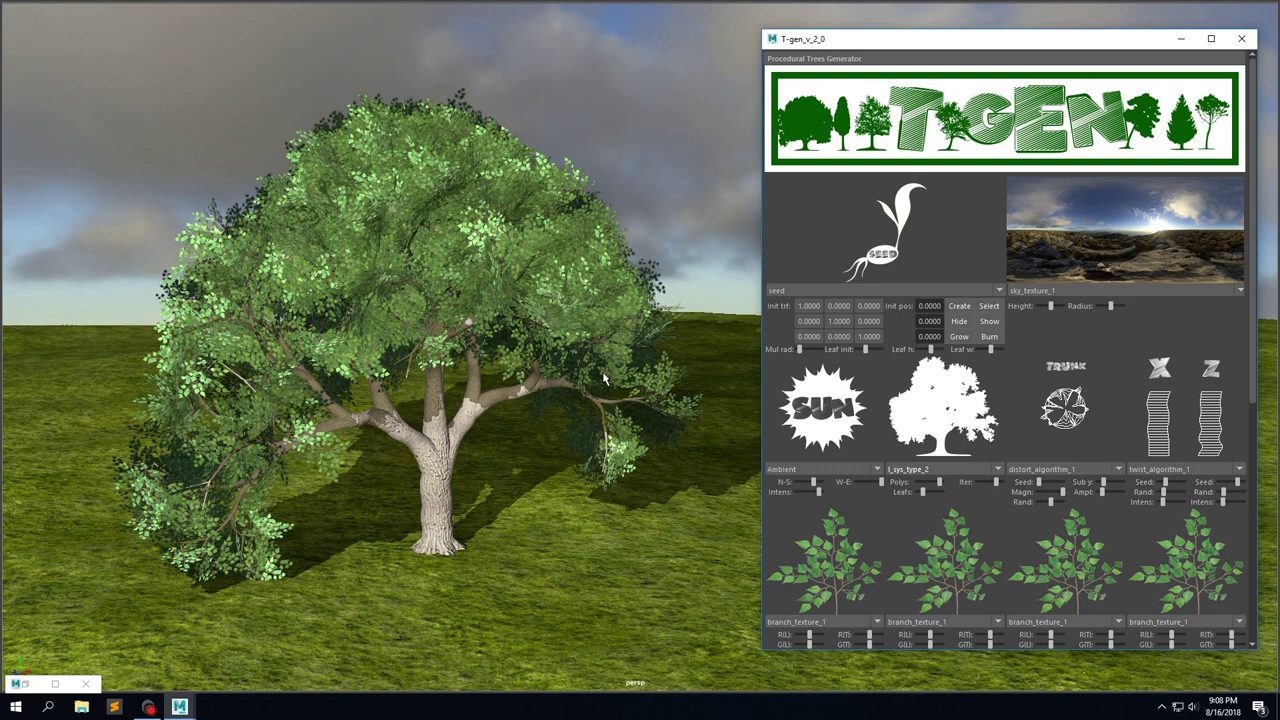
alt+drag(602, 371, 585, 371)
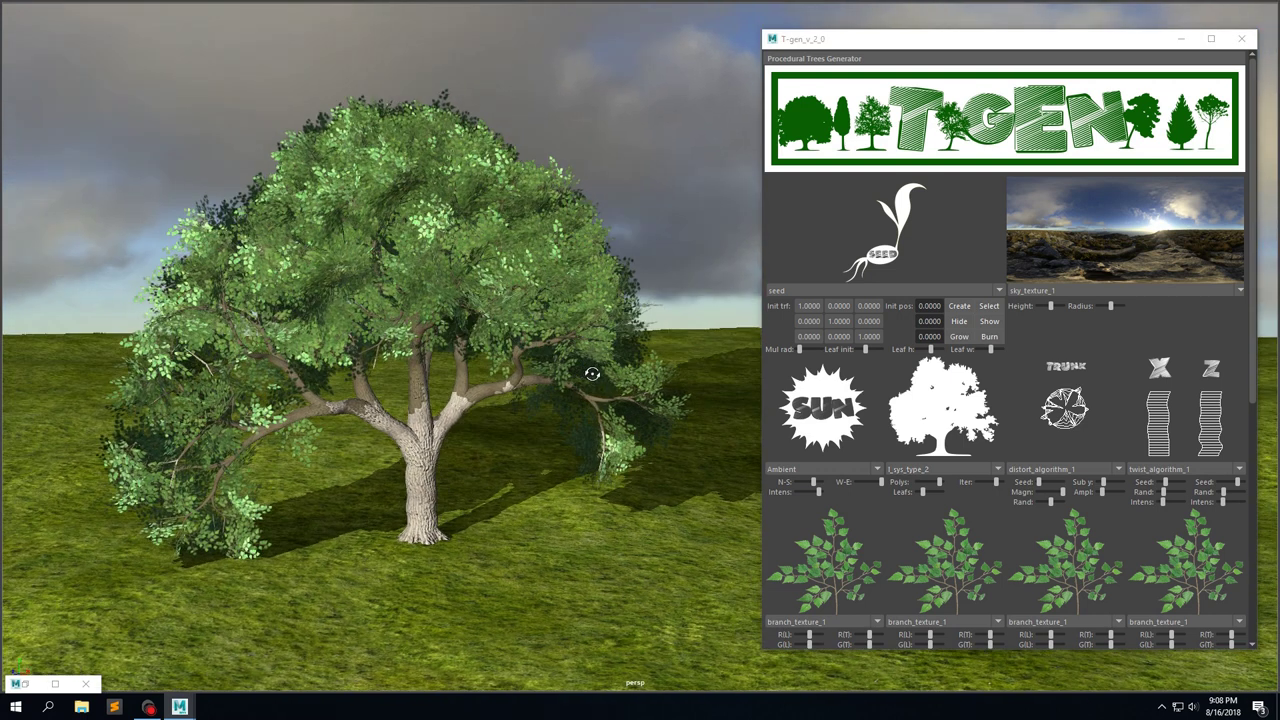
Assign branch_texture_2 to branch slots one, two, three and four.
scroll(872, 392, down, 3)
scroll(876, 418, down, 2)
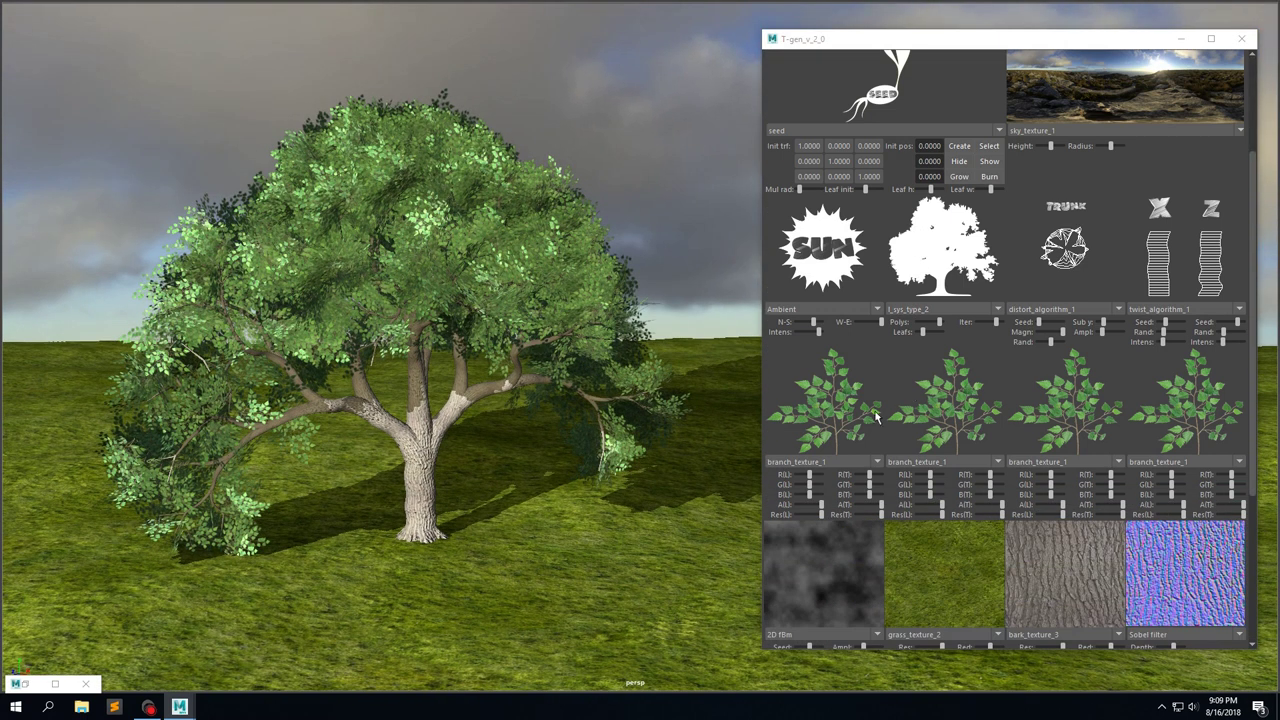
click(810, 462)
click(815, 489)
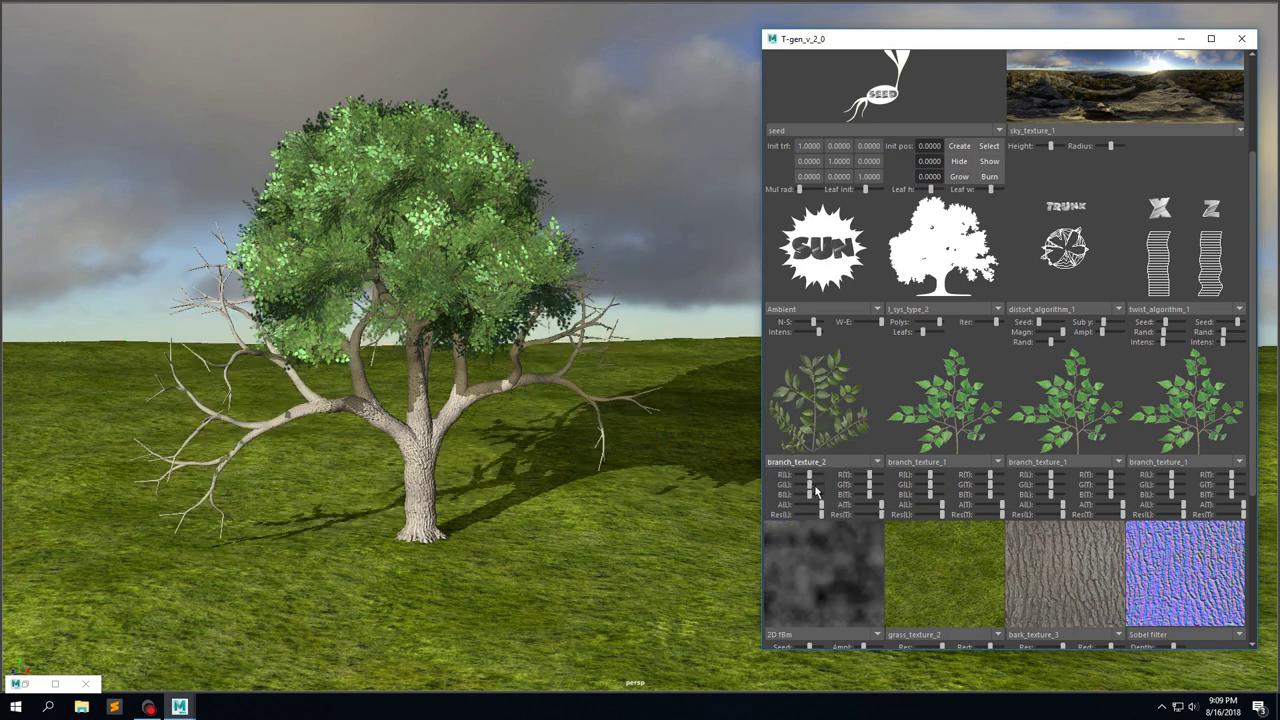
click(943, 462)
click(950, 486)
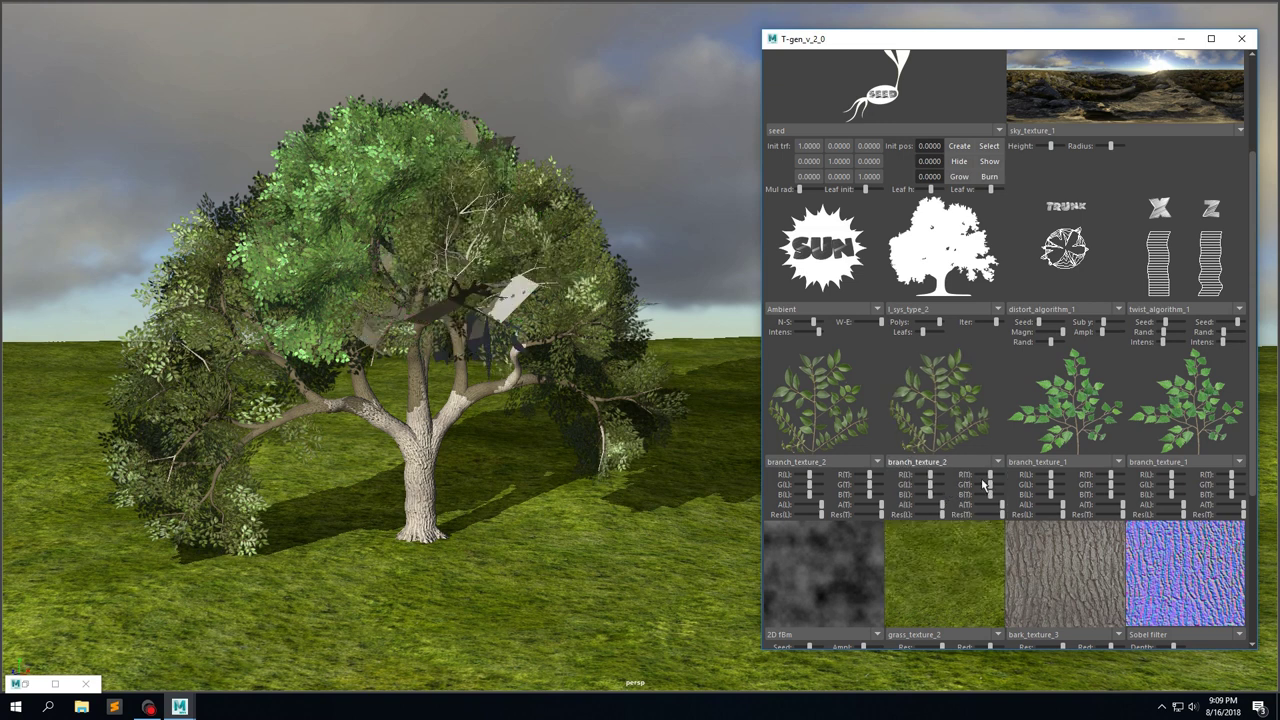
click(1035, 463)
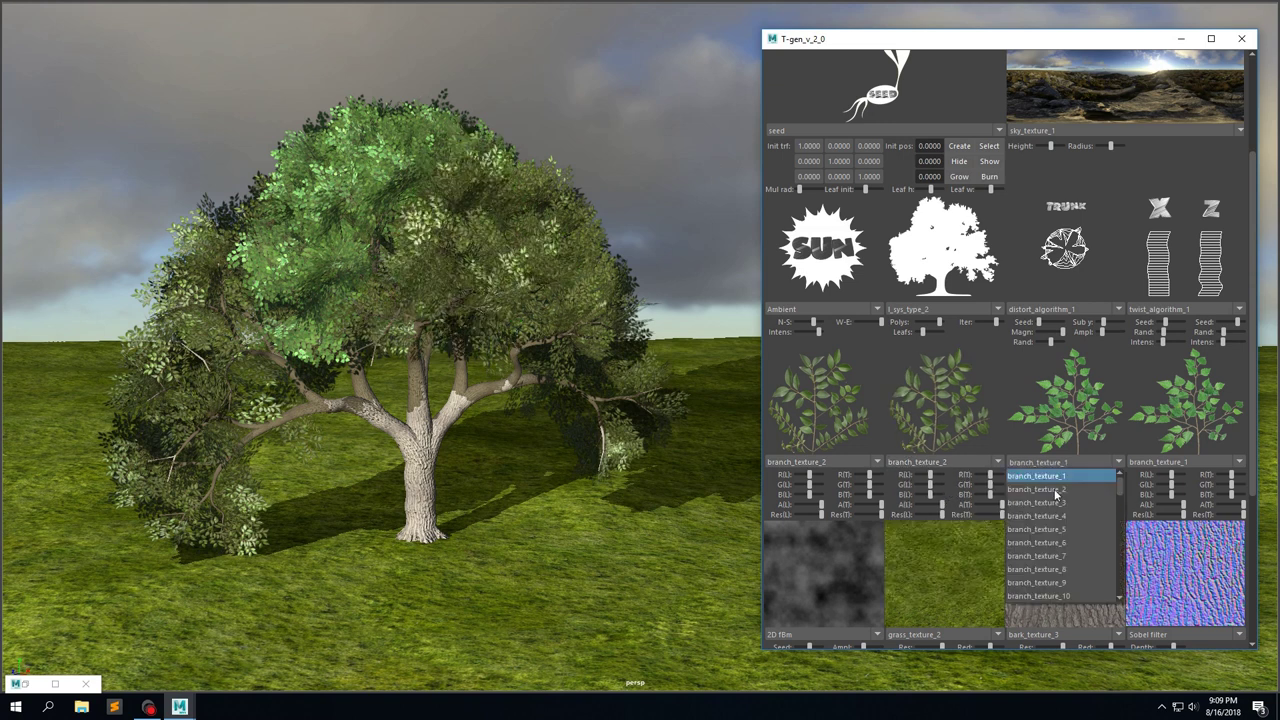
click(1157, 479)
click(1165, 463)
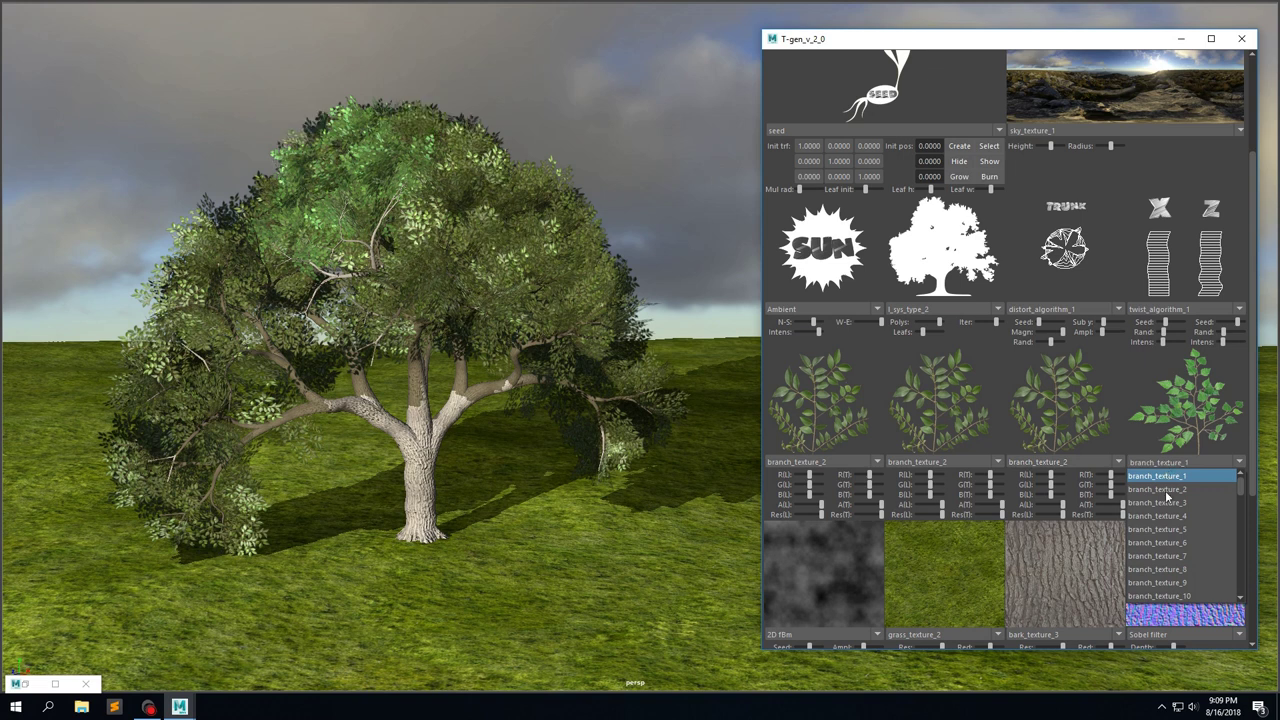
click(1166, 492)
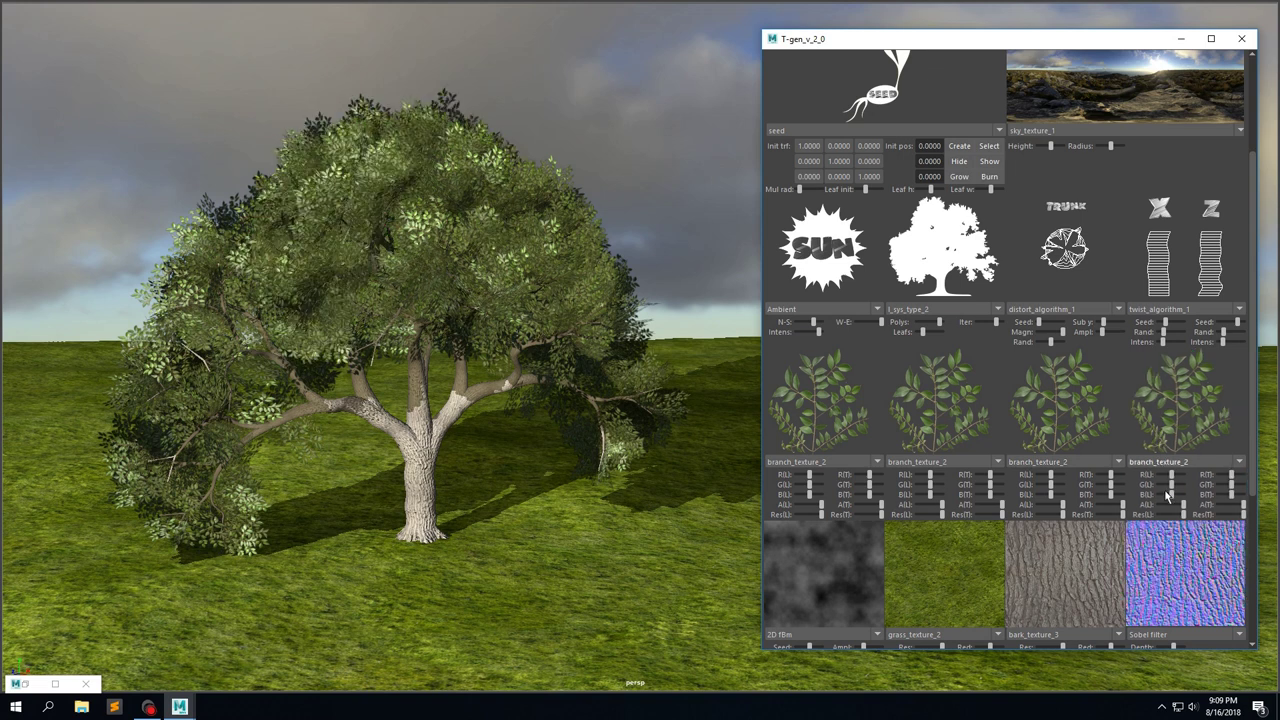
Brighten the leaves of branch slots one, two and four to vivid green.
click(817, 487)
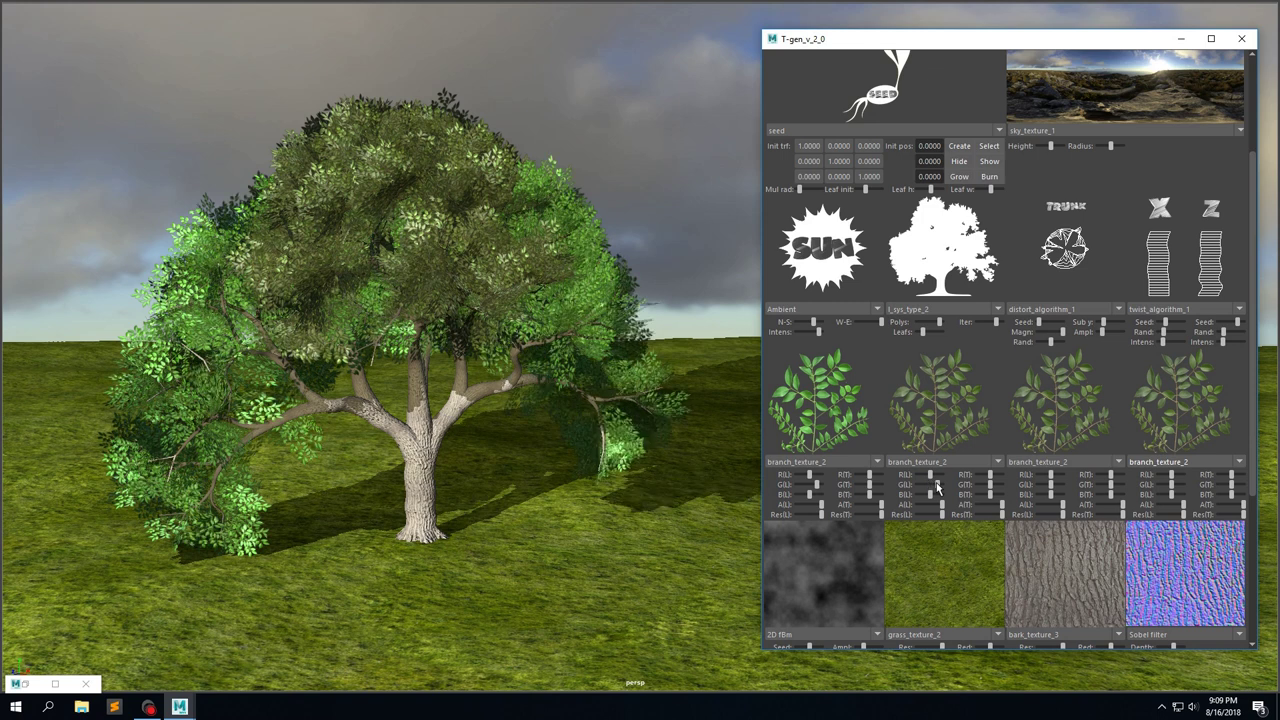
click(1001, 490)
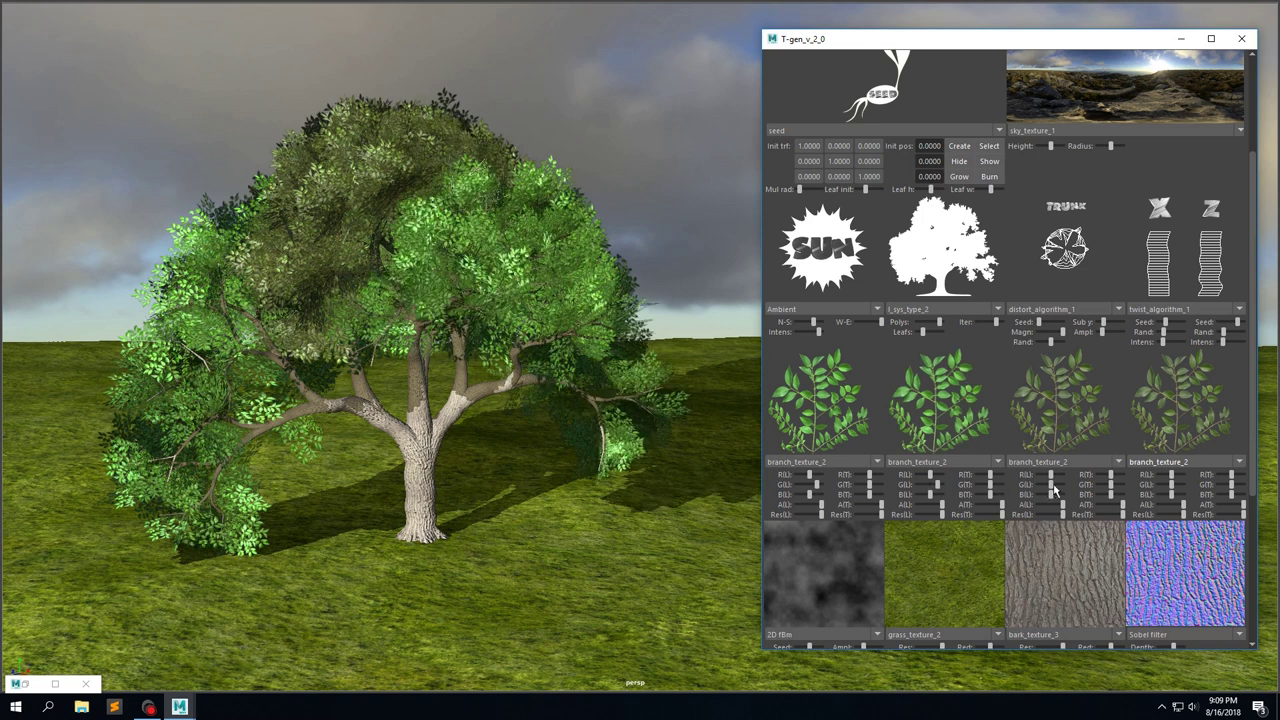
click(1180, 489)
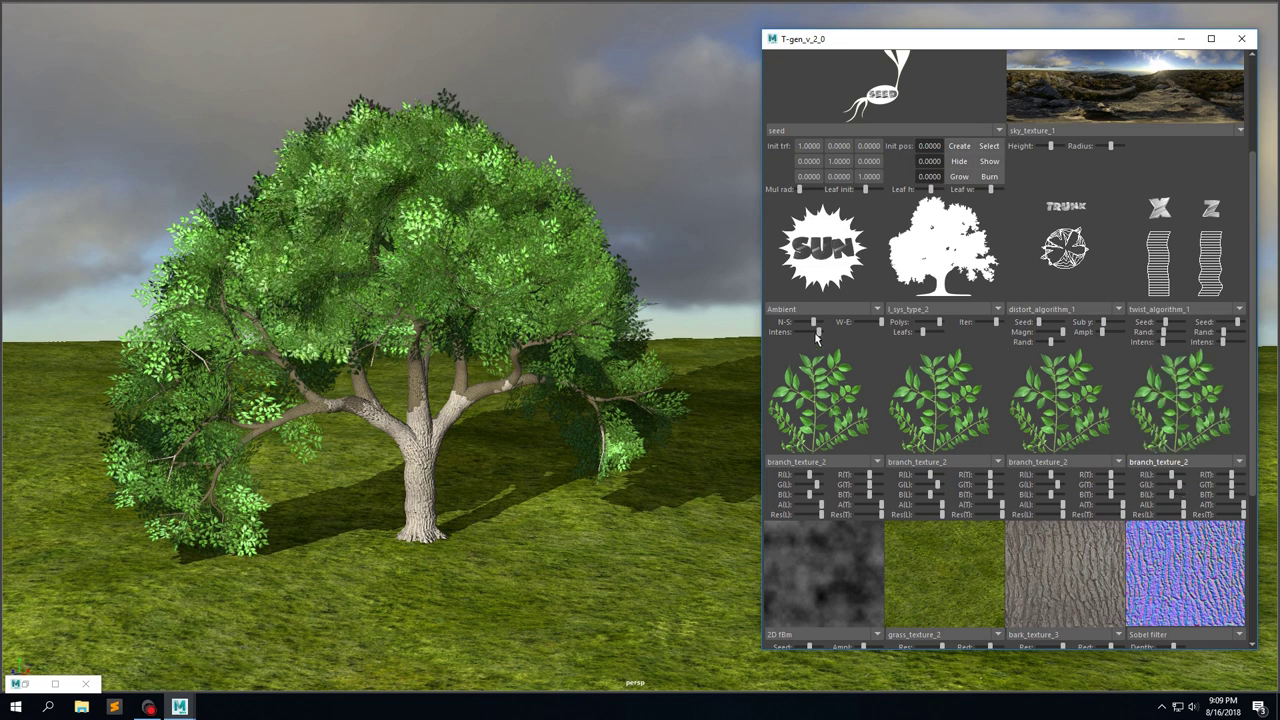
Raise the Ambient Intens and shift the W-E light direction to move the shadows.
mouse_move(815, 332)
mouse_down()
mouse_move(803, 324)
mouse_move(869, 327)
mouse_up()
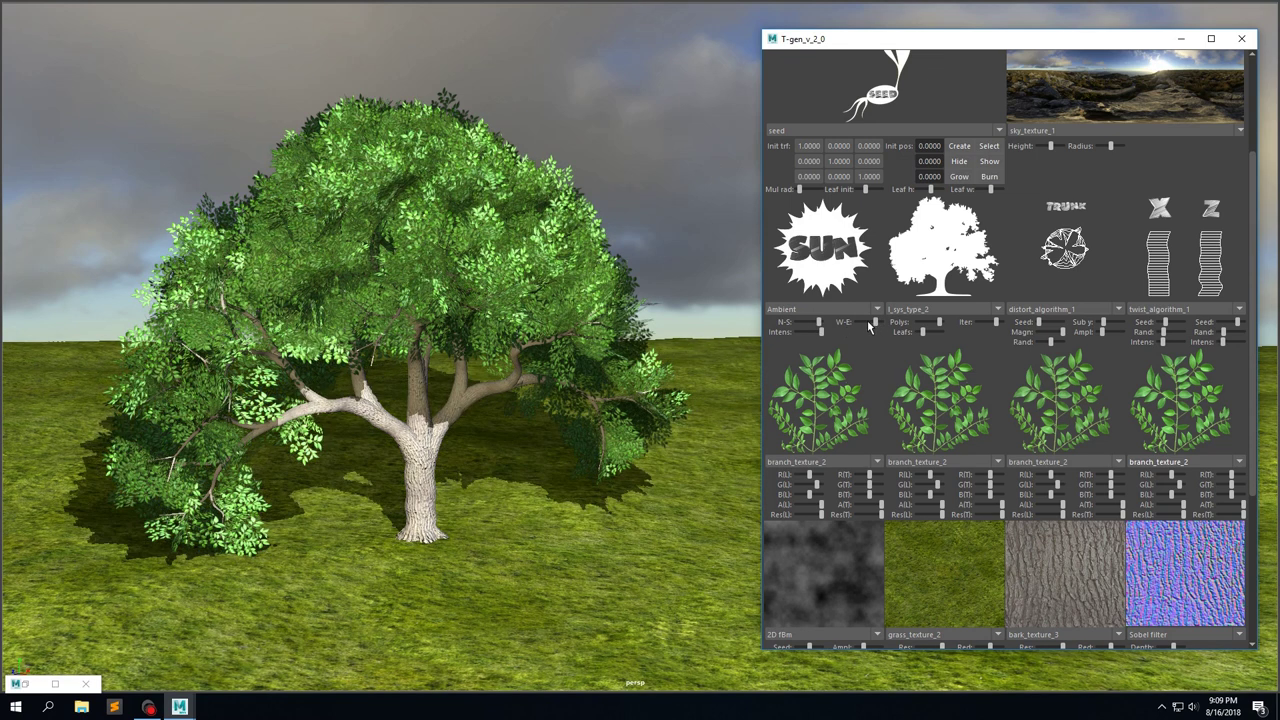
click(873, 325)
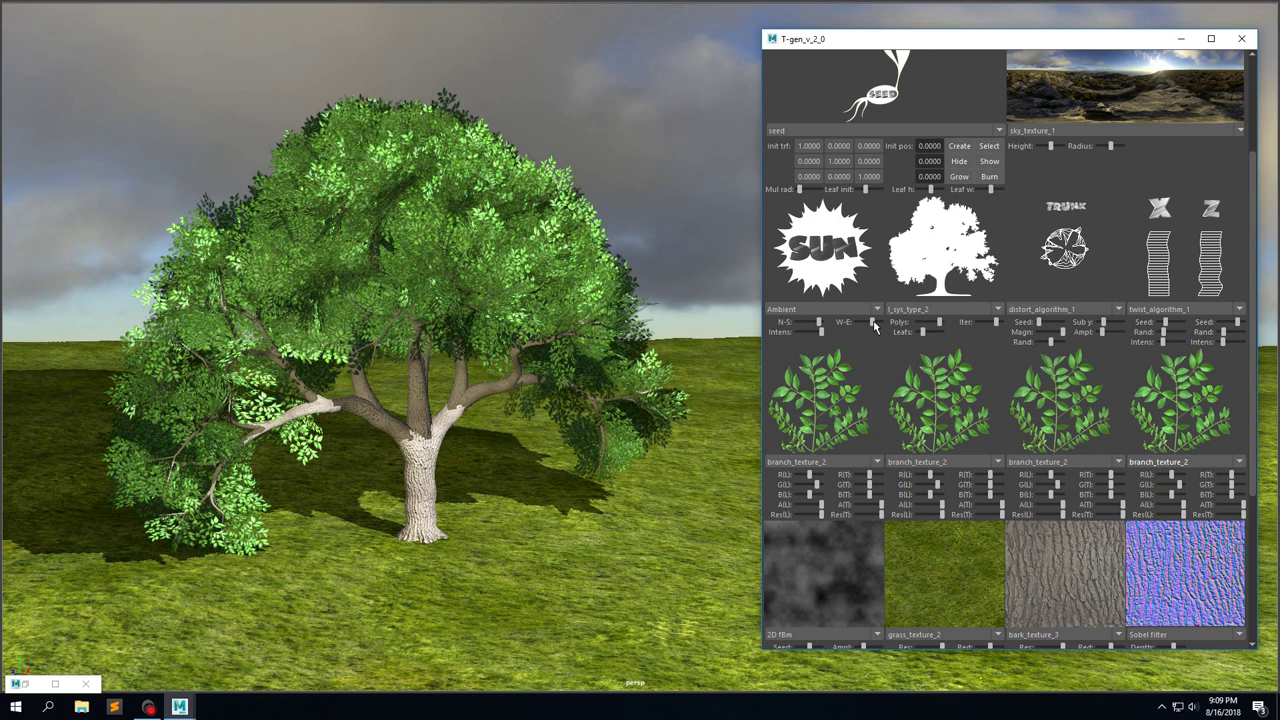
scroll(983, 403, down, 1)
Apply bark_texture_4 to the trunk, try and revert a green tint, and raise Sobel Depth.
click(1058, 595)
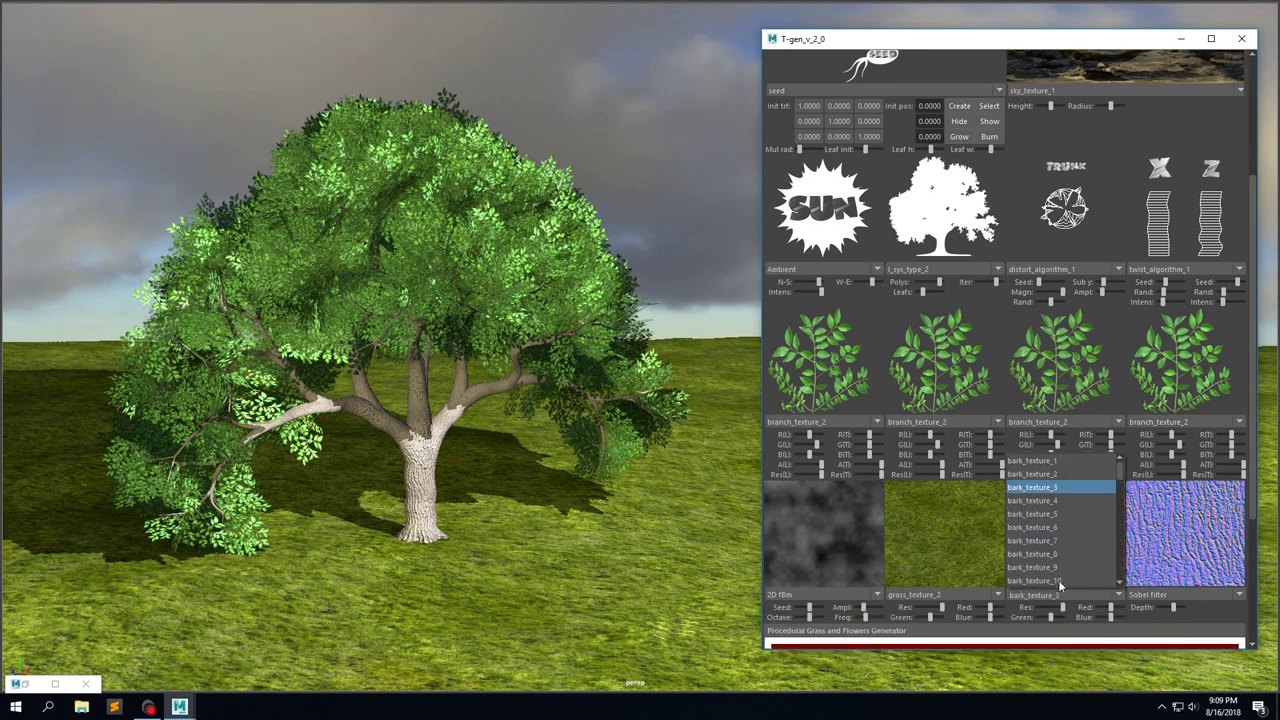
click(1061, 500)
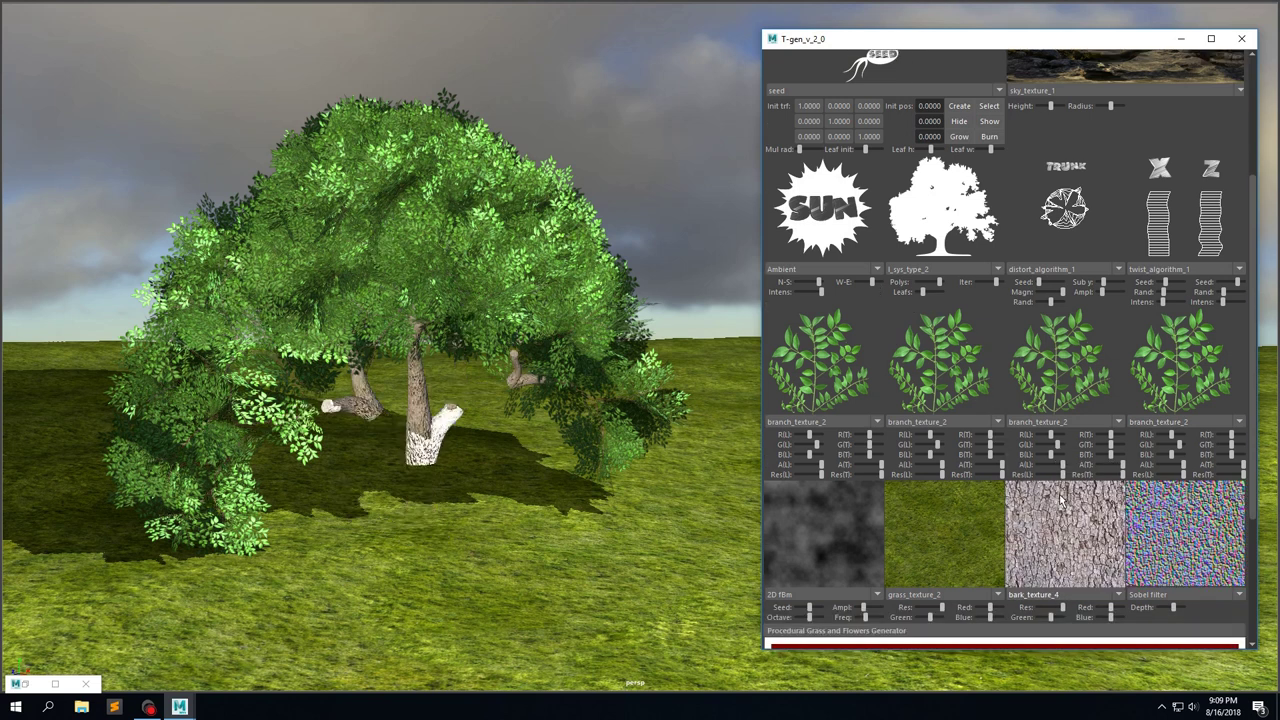
click(1103, 617)
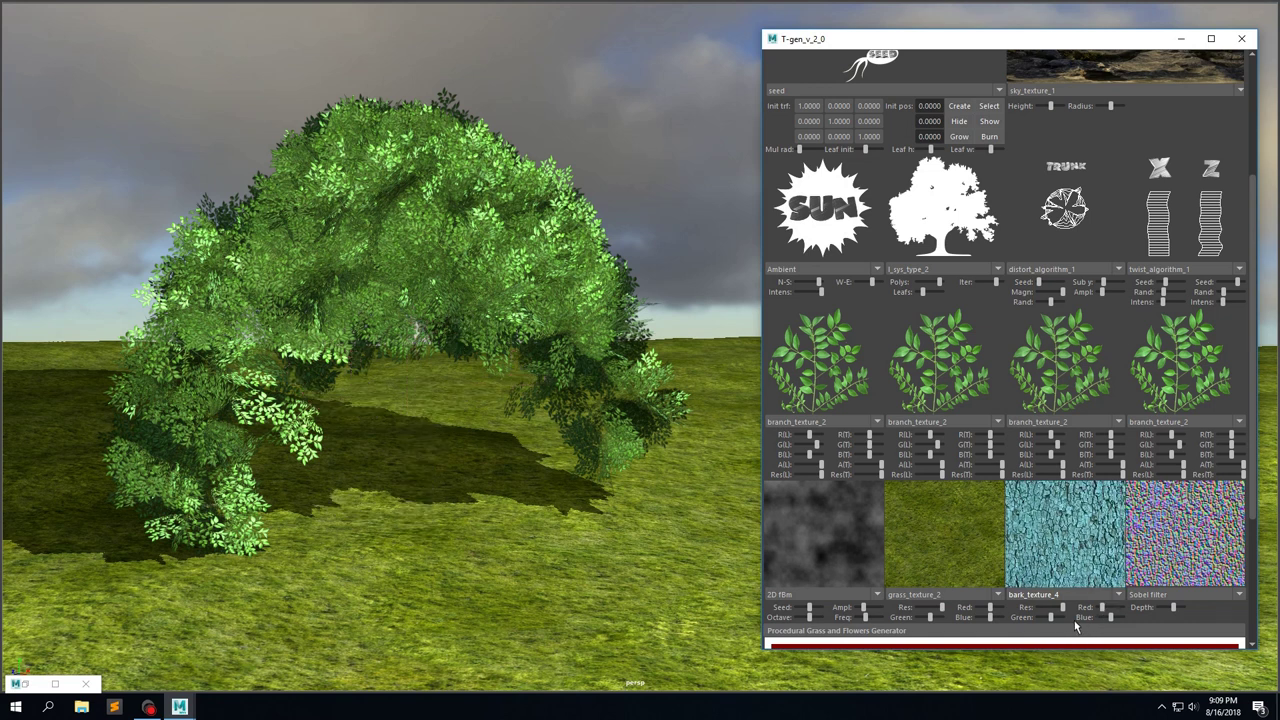
click(1044, 617)
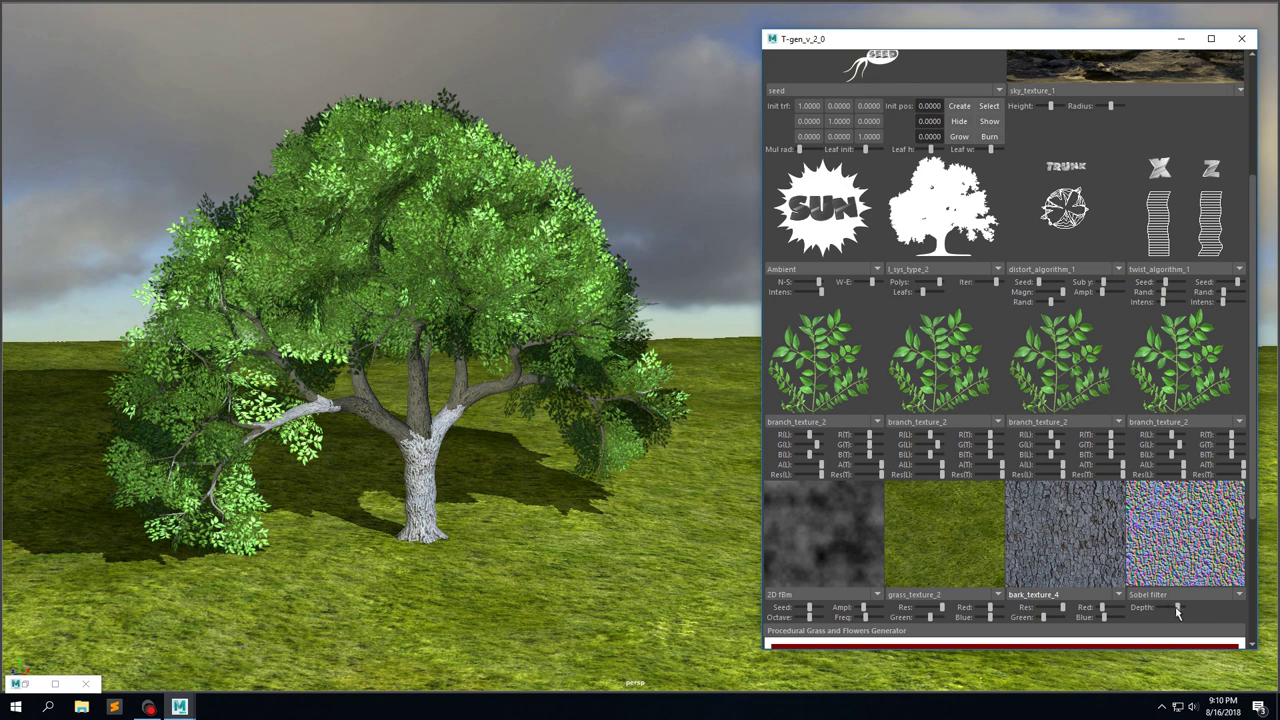
mouse_move(1177, 612)
mouse_down()
mouse_move(1164, 609)
mouse_move(1197, 610)
mouse_up()
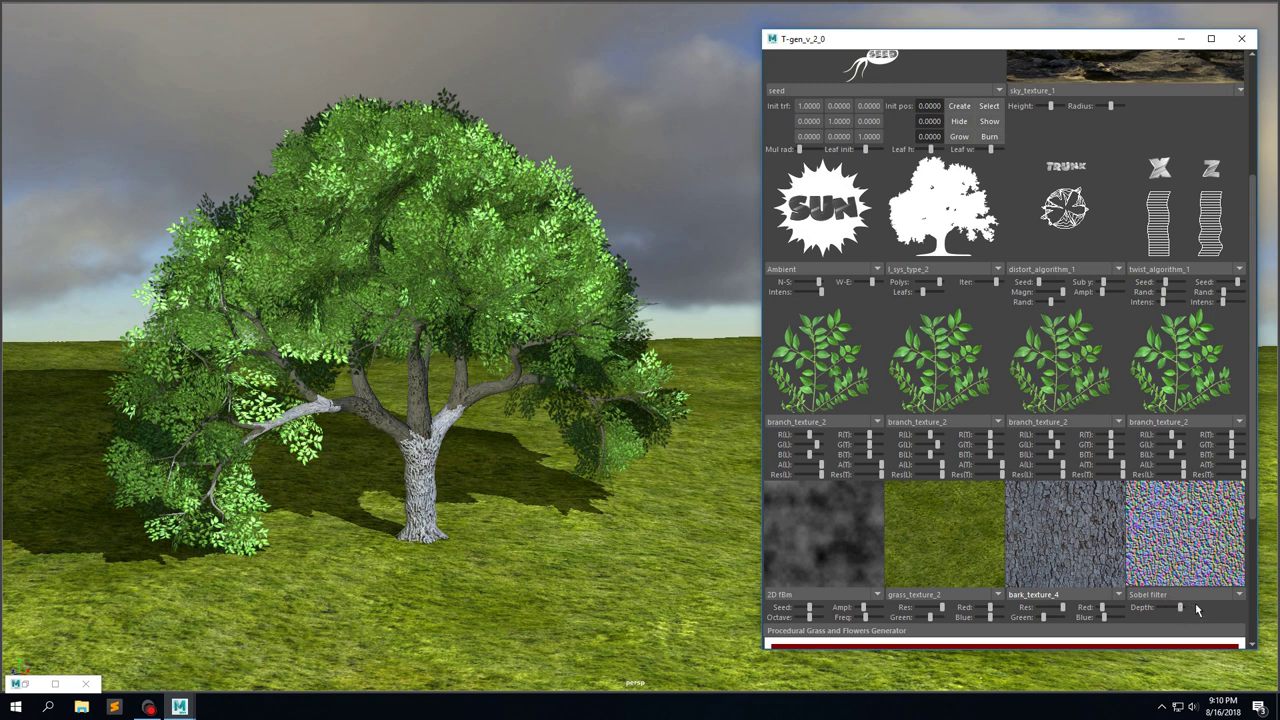
Change the distort_algorithm Seed, Sub y and Ampl, then the twist_algorithm Seed.
click(1047, 284)
mouse_move(1055, 287)
mouse_down()
mouse_move(1041, 284)
mouse_move(1112, 289)
mouse_up()
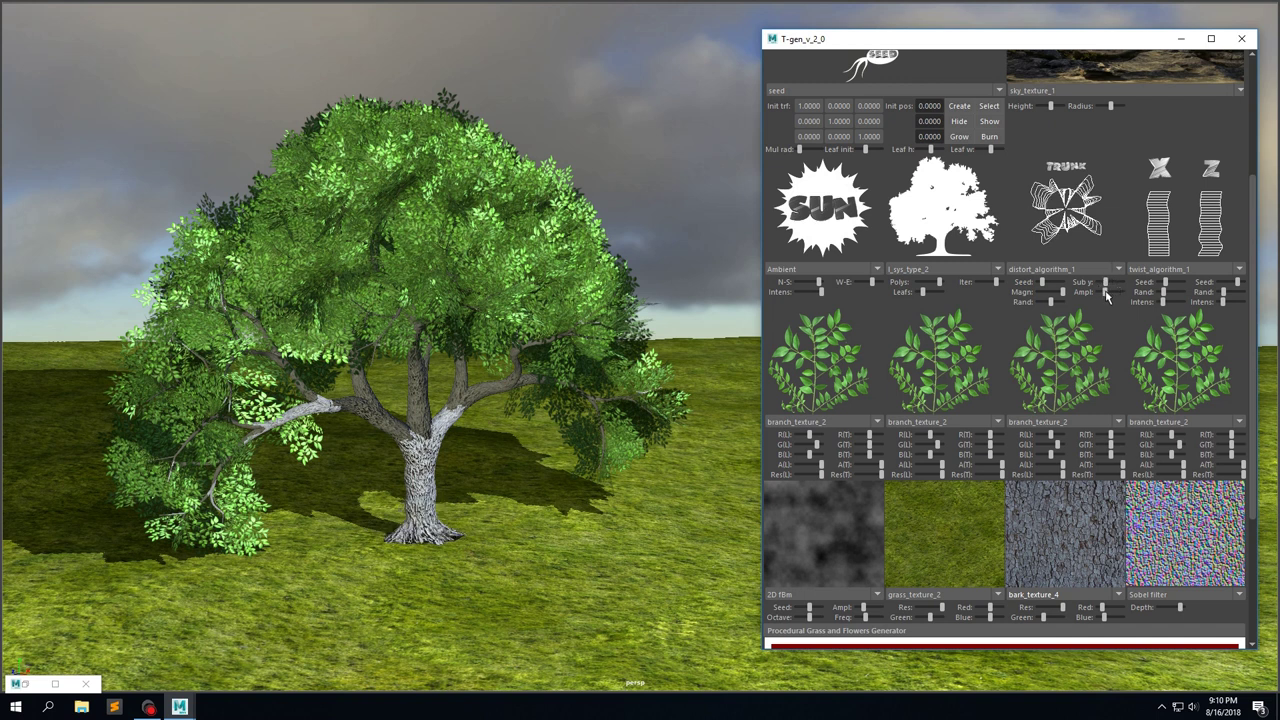
drag(1106, 284, 1104, 281)
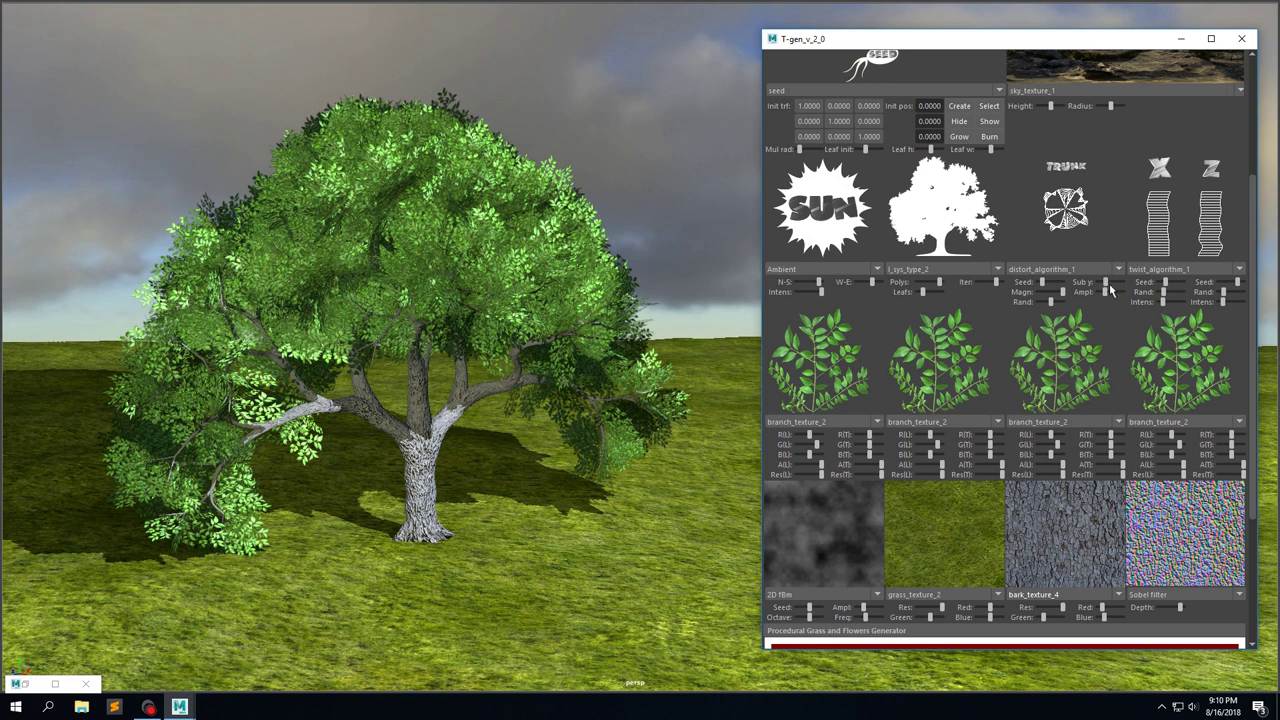
click(1110, 290)
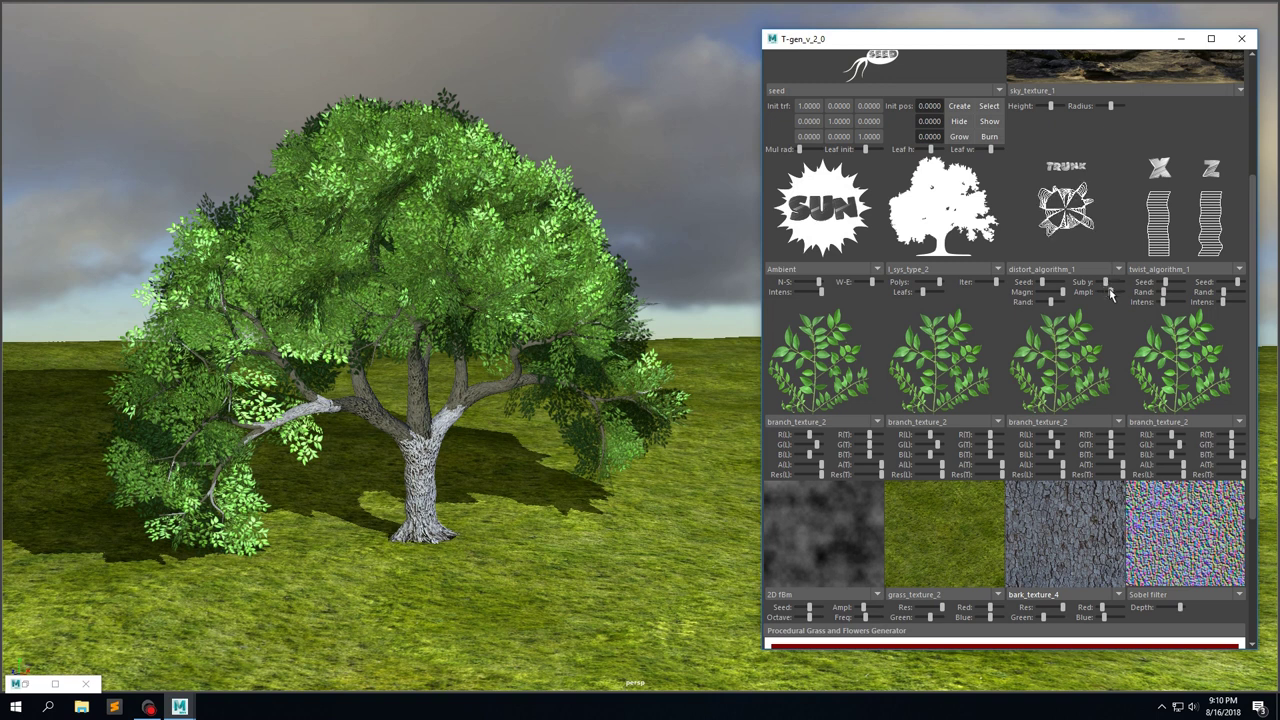
click(1172, 285)
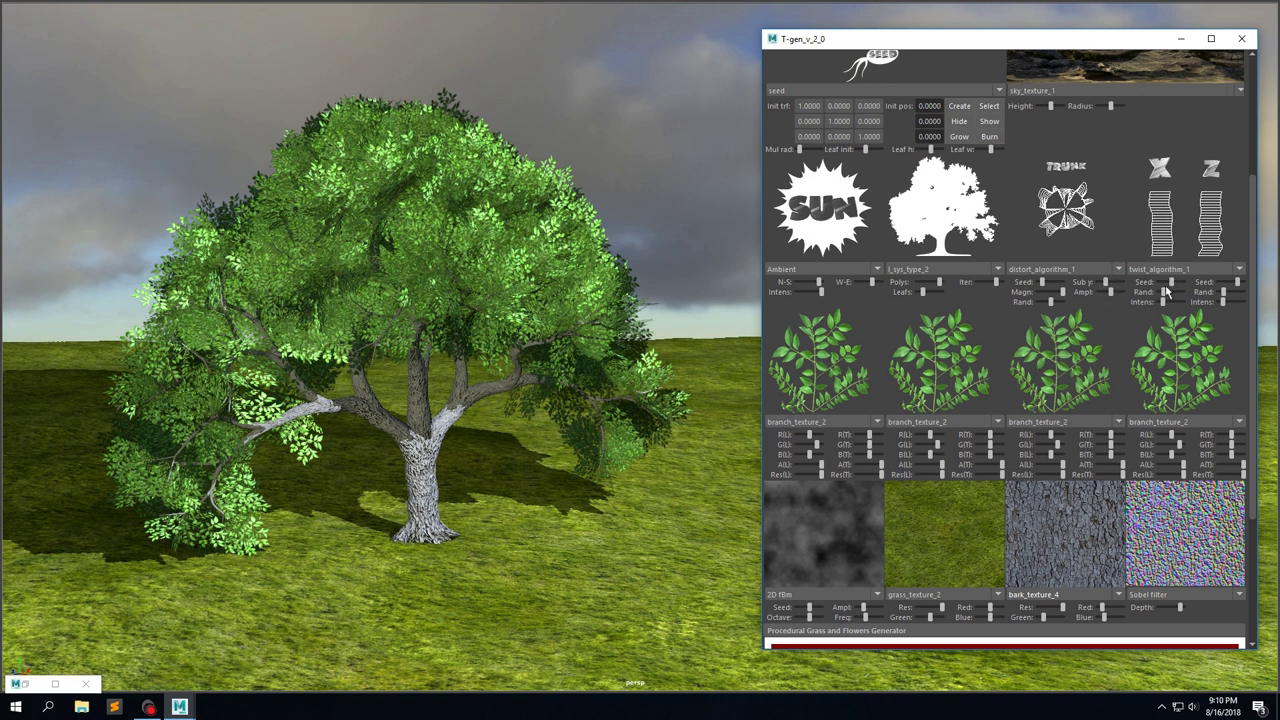
Adjust the X and Z twist Rand and Intens sliders, then orbit to inspect the trunk.
mouse_move(1155, 294)
mouse_down()
mouse_move(1174, 287)
mouse_move(1177, 309)
mouse_move(1224, 286)
mouse_up()
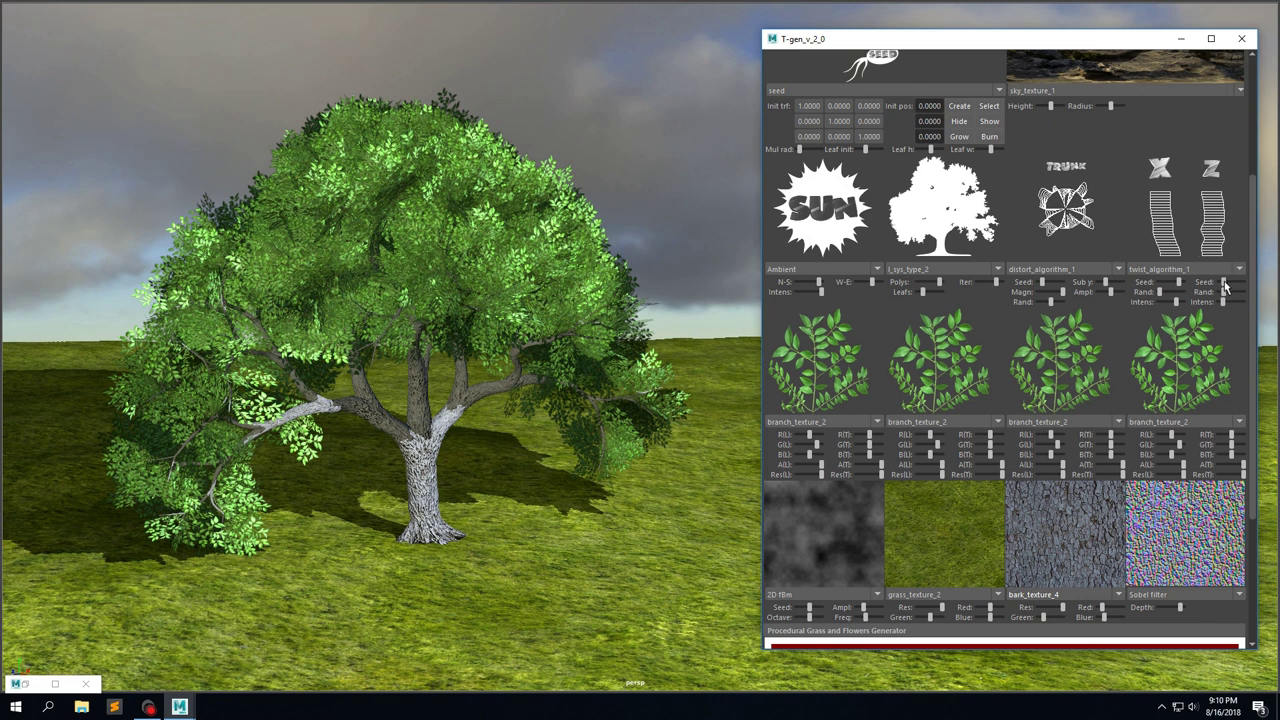
click(1224, 291)
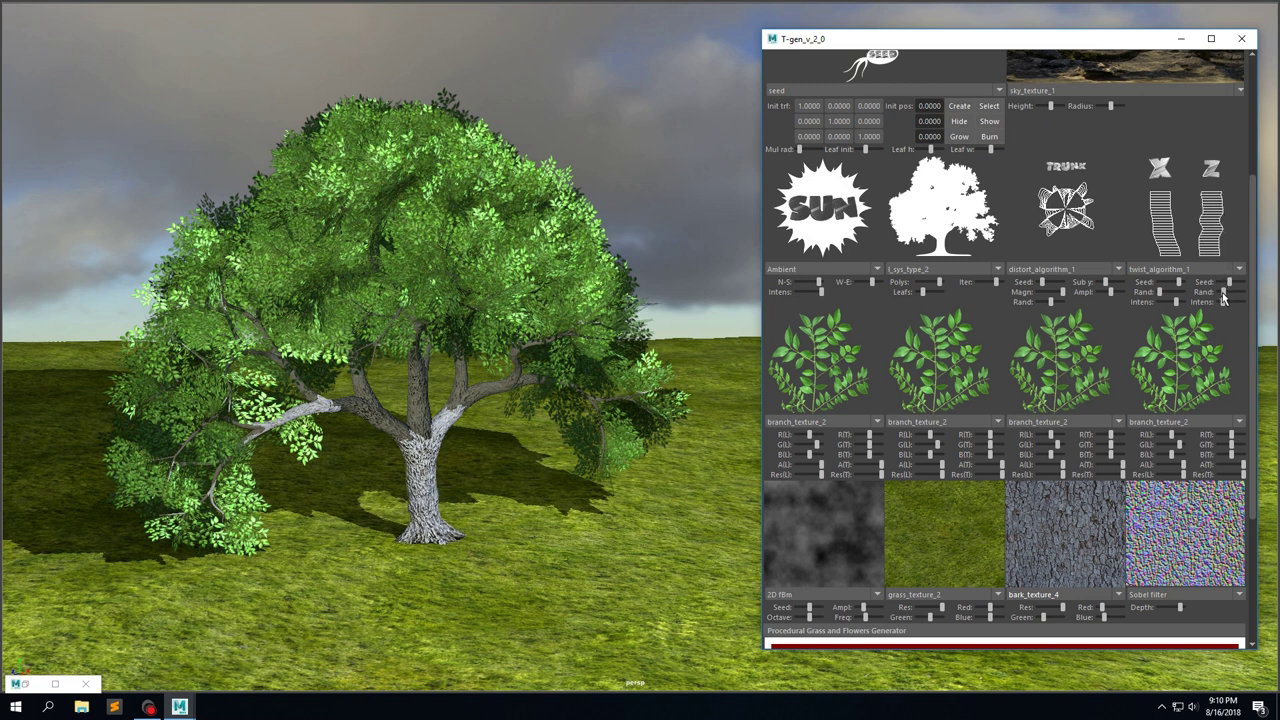
click(1223, 301)
click(1228, 302)
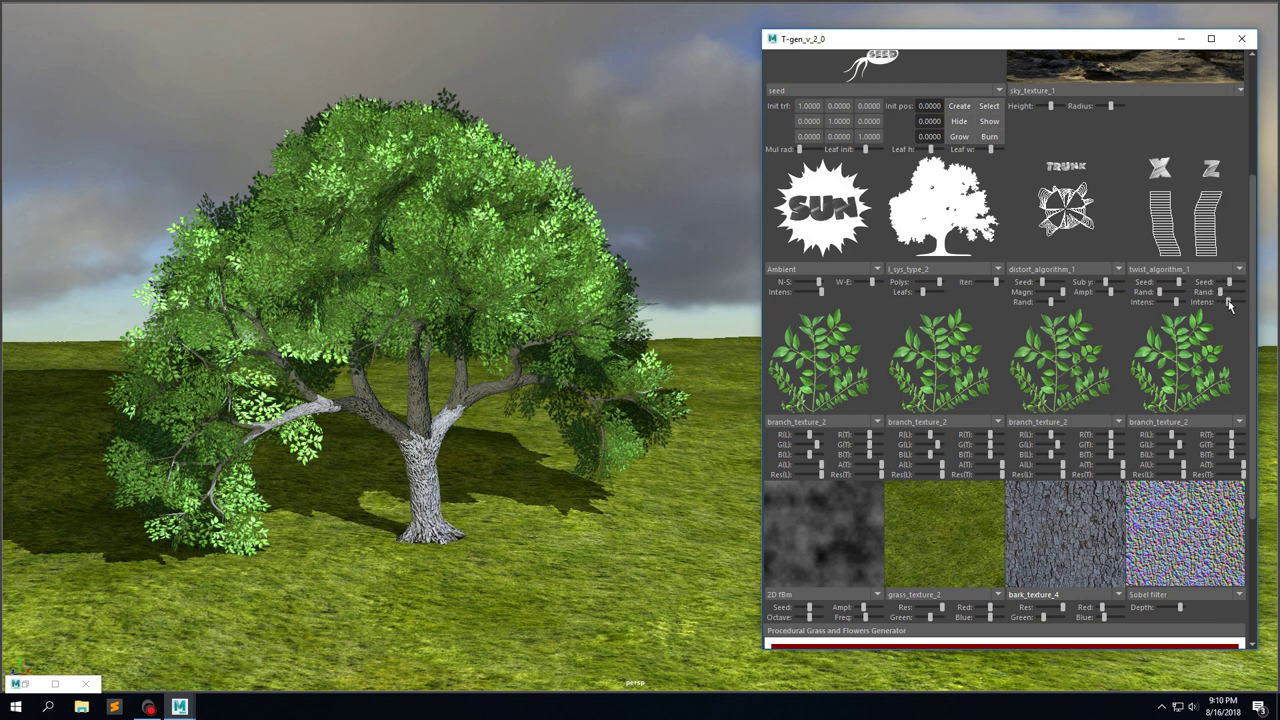
drag(1172, 303, 1167, 303)
click(1165, 291)
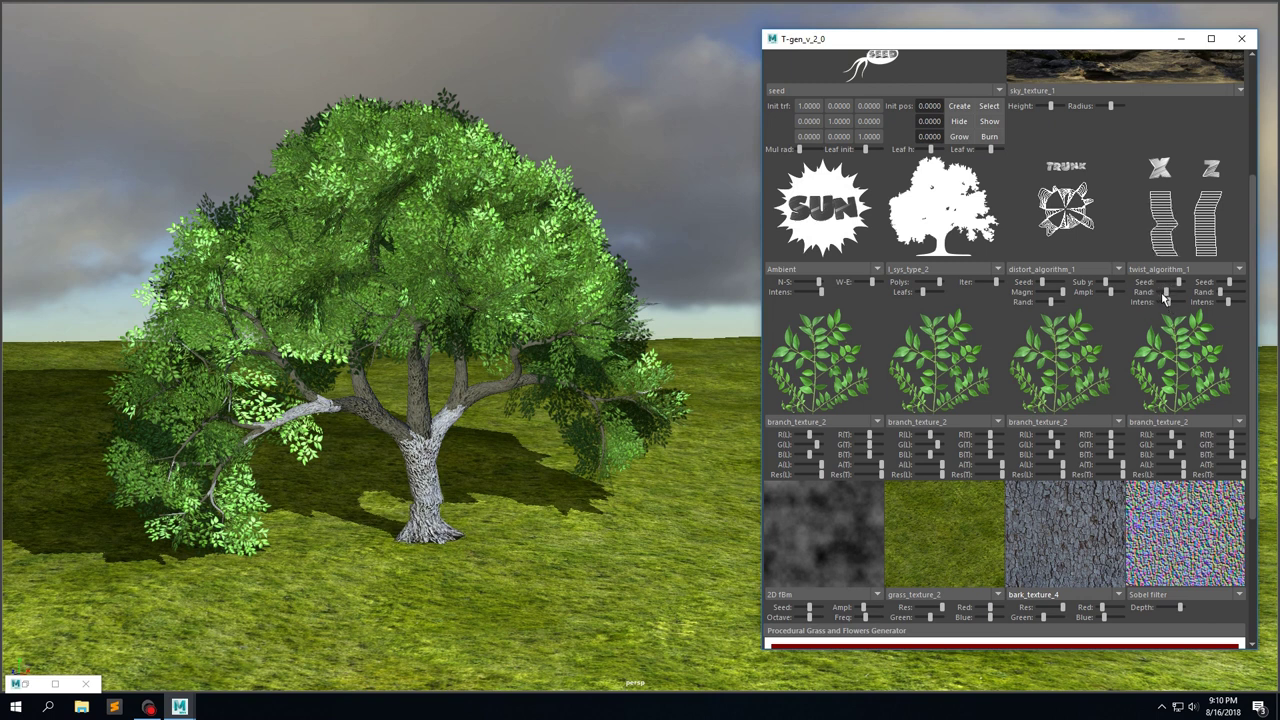
click(1163, 292)
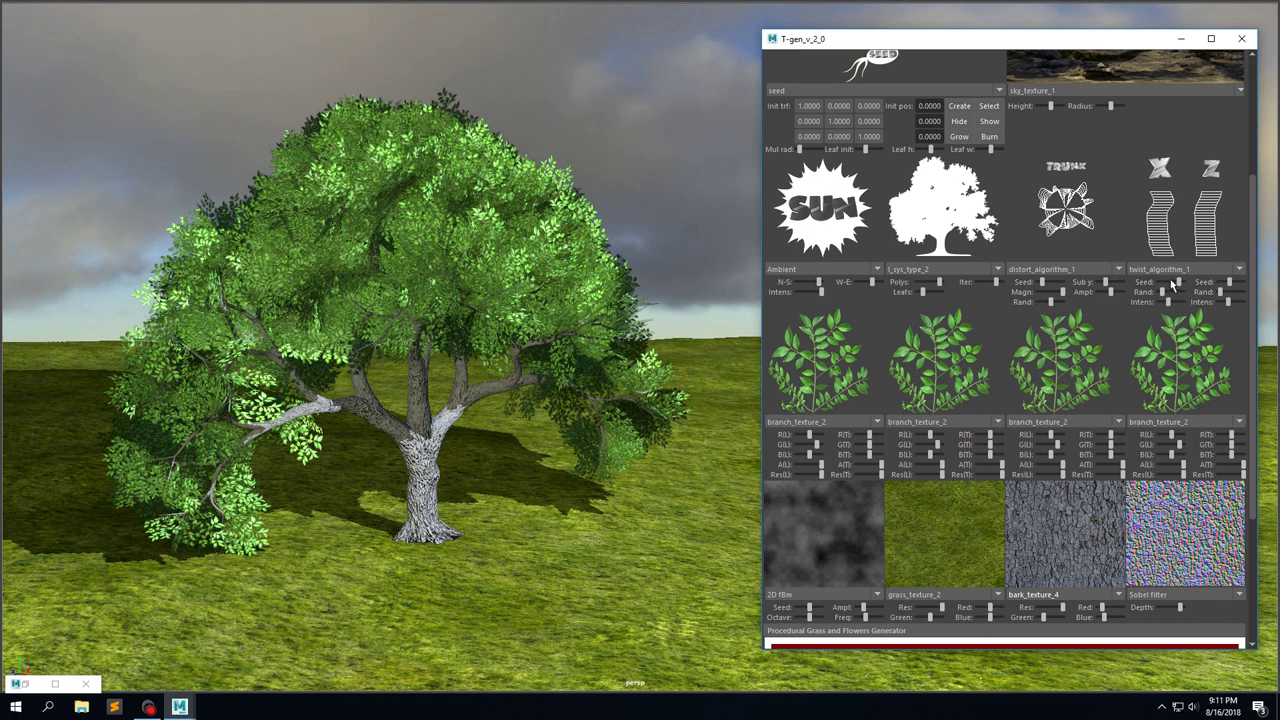
alt+drag(720, 365, 658, 367)
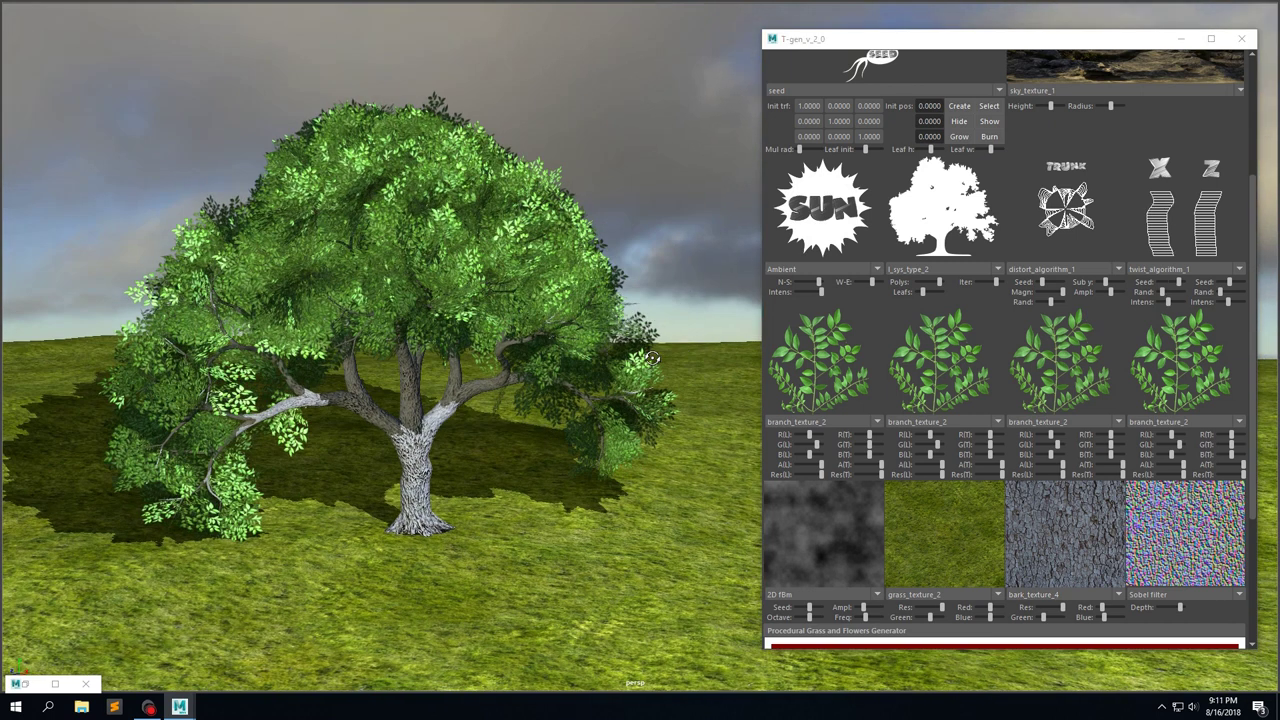
Set the first branch slot to branch_texture_3 and tweak its colour levels.
click(816, 426)
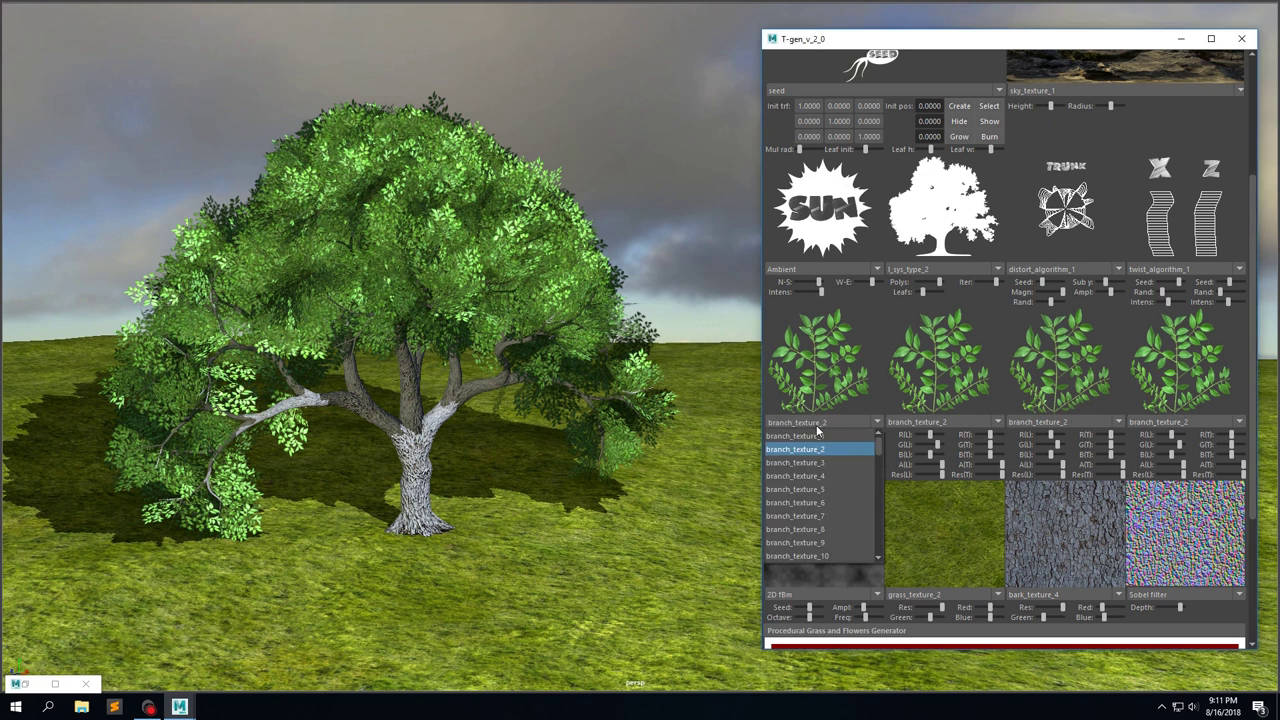
click(830, 466)
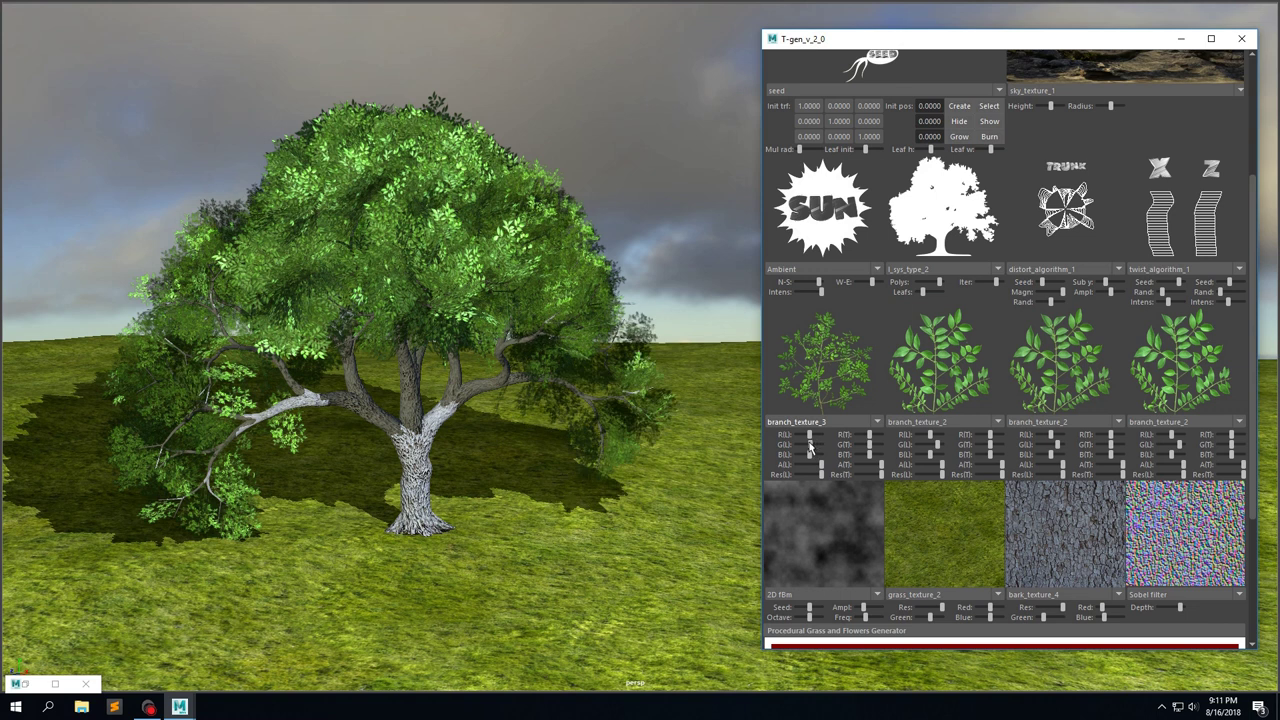
click(810, 450)
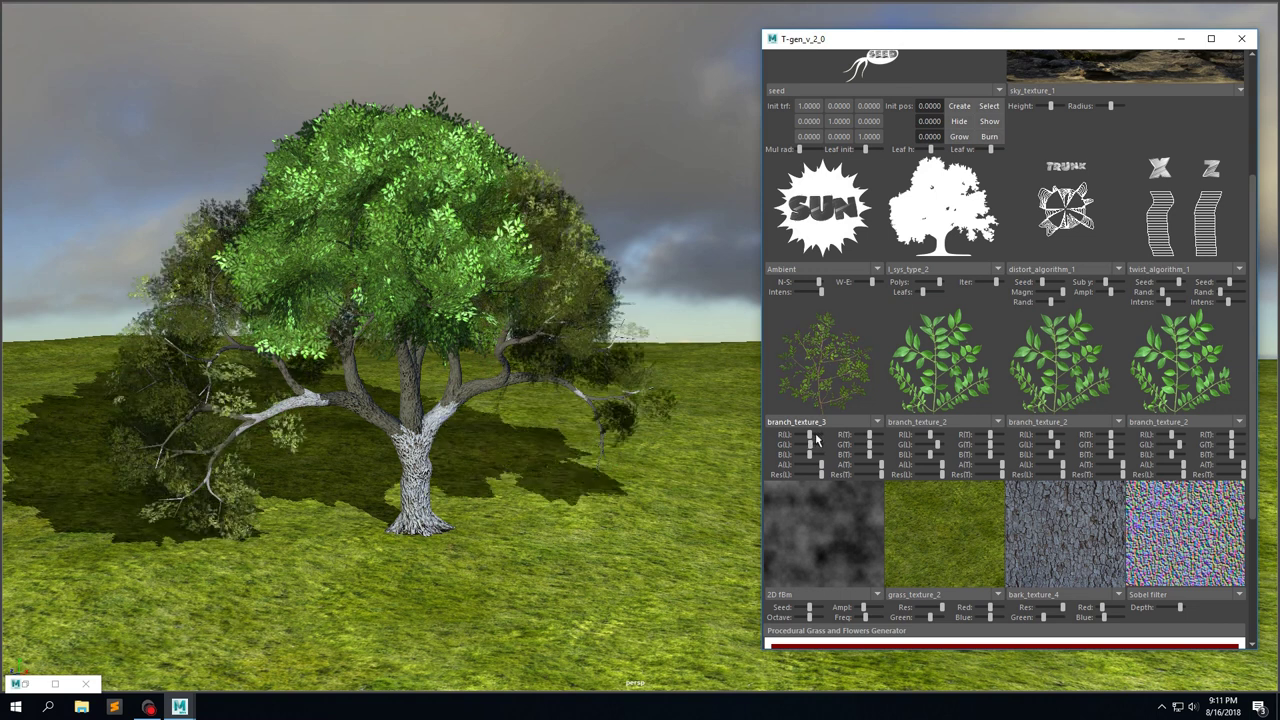
click(817, 440)
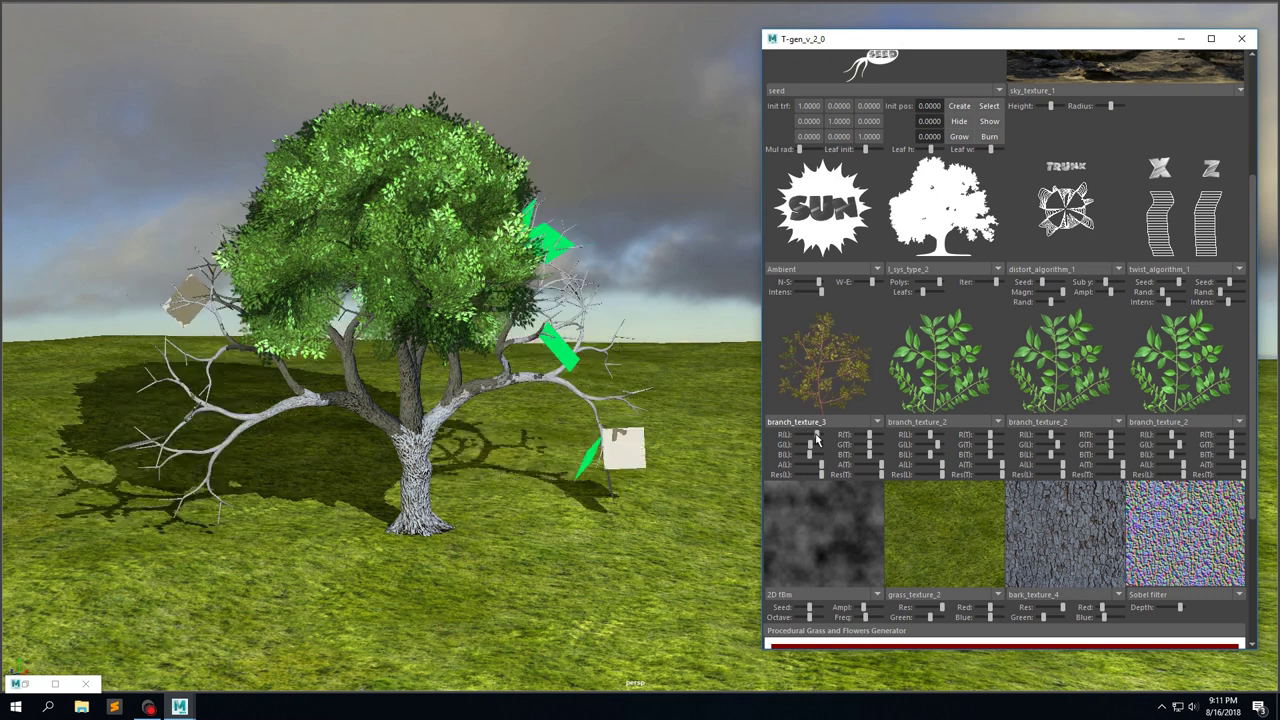
Set branch slots two, three and four to branch_texture_3 as well.
click(930, 428)
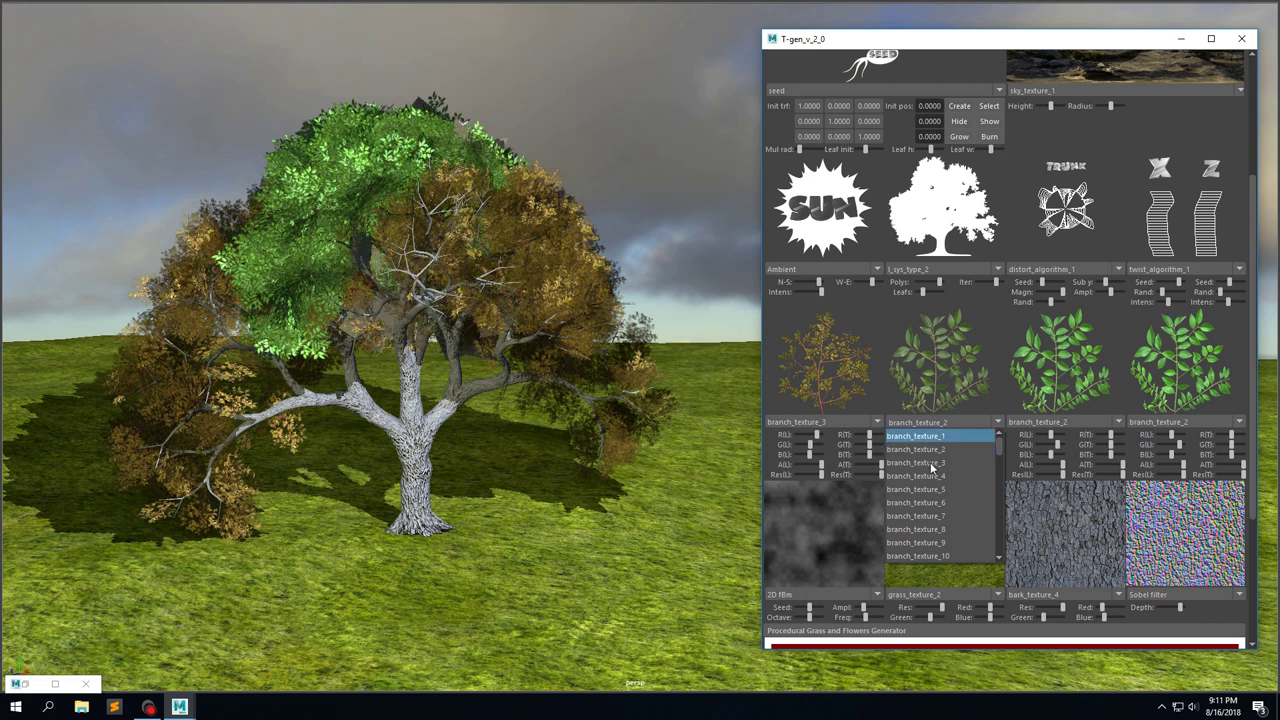
click(933, 450)
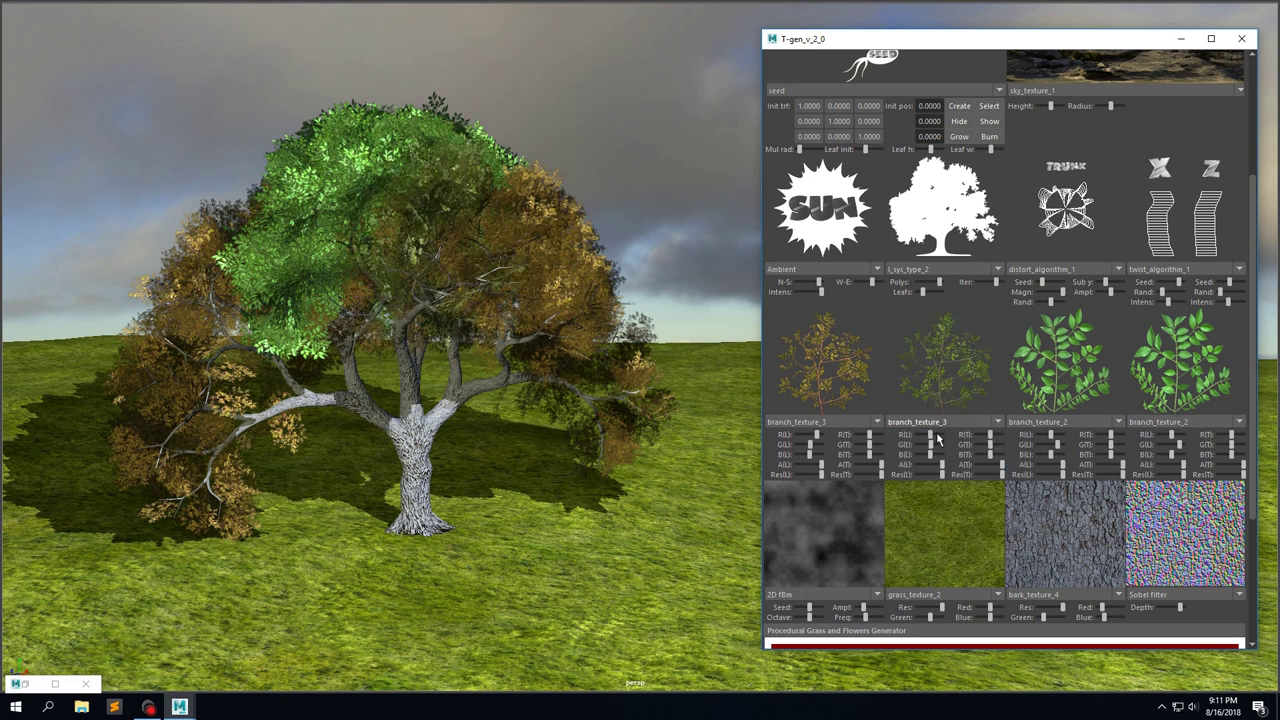
click(1052, 432)
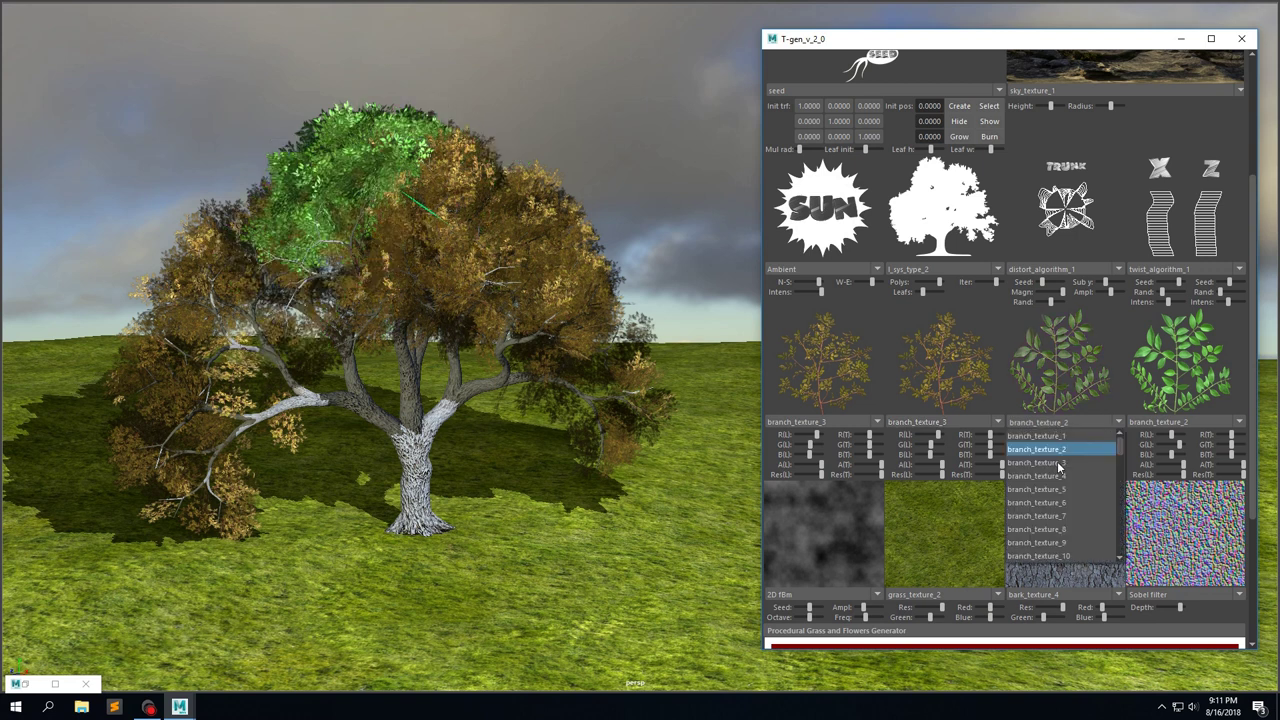
click(1060, 458)
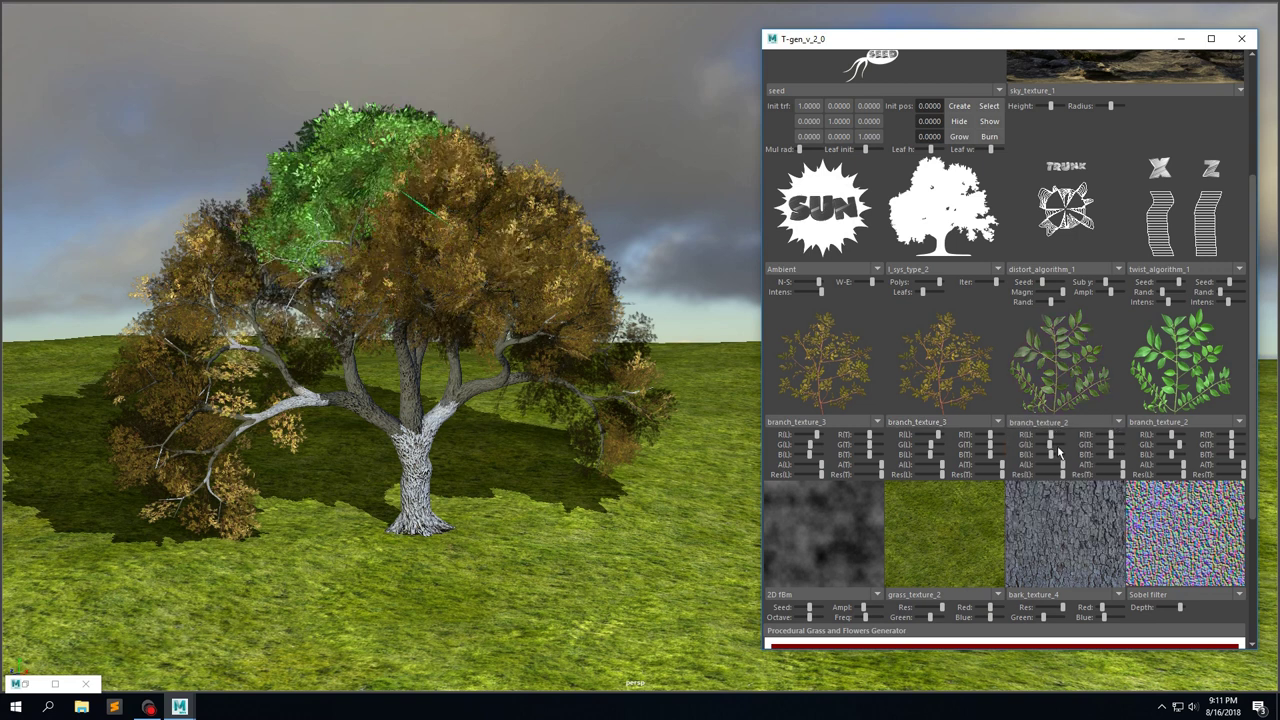
click(1152, 426)
click(1156, 463)
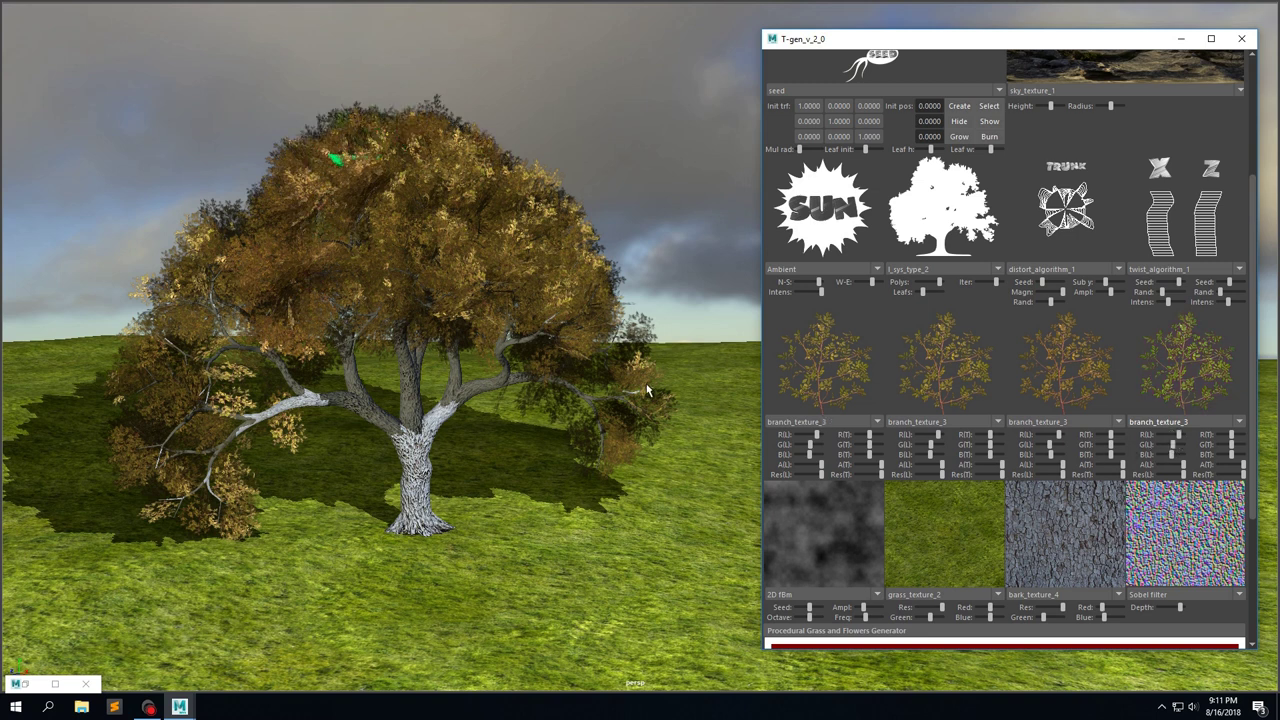
Apply bark_texture_5 to the trunk, deepen its Sobel relief, and change the X twist.
click(1064, 597)
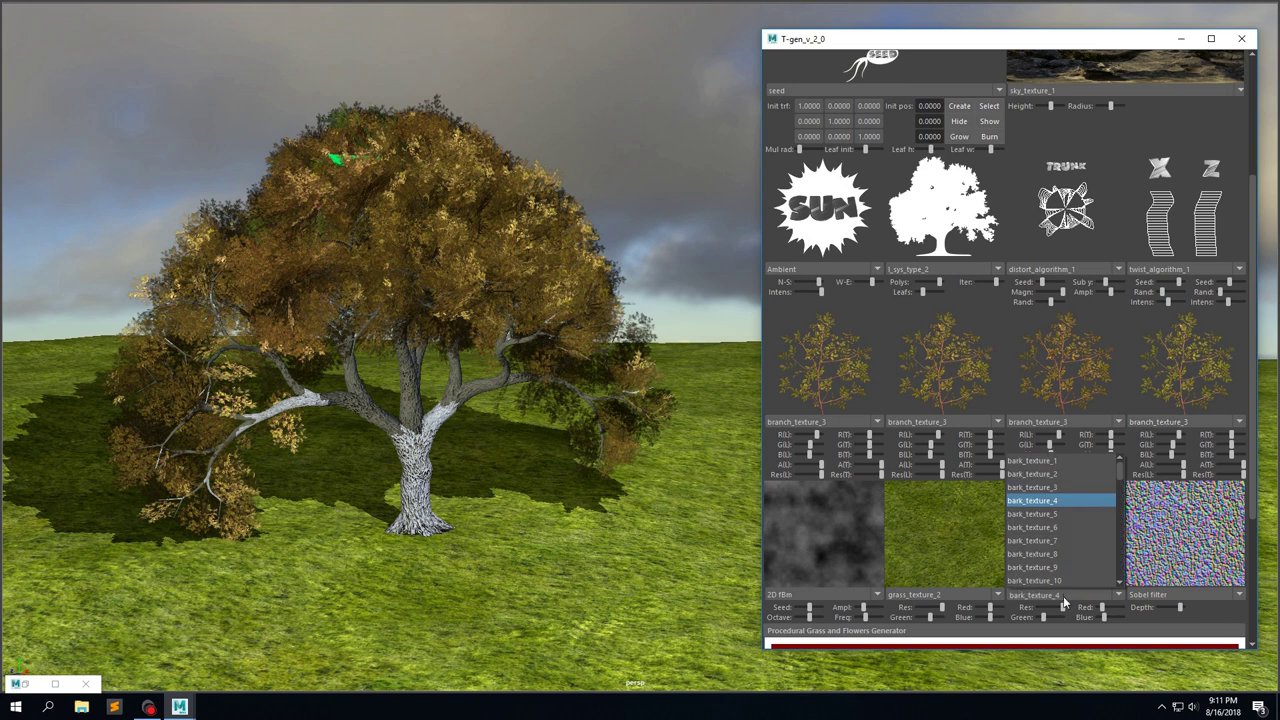
click(1059, 512)
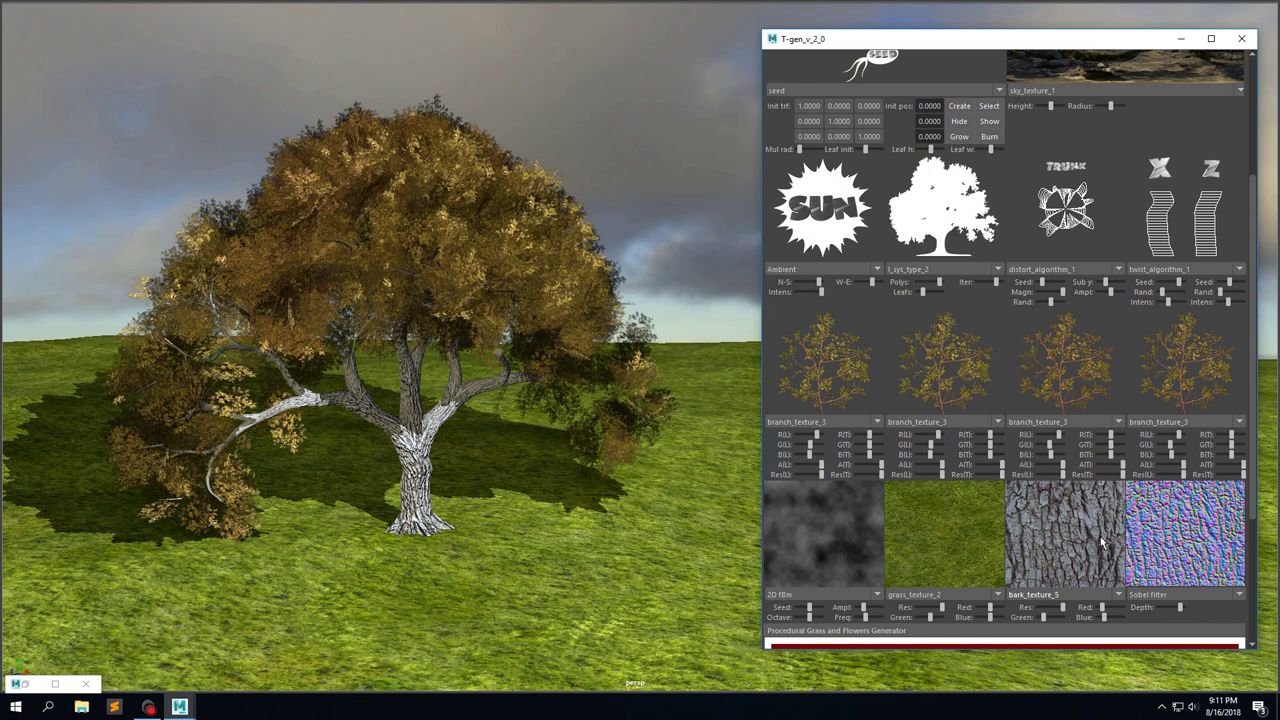
click(1195, 614)
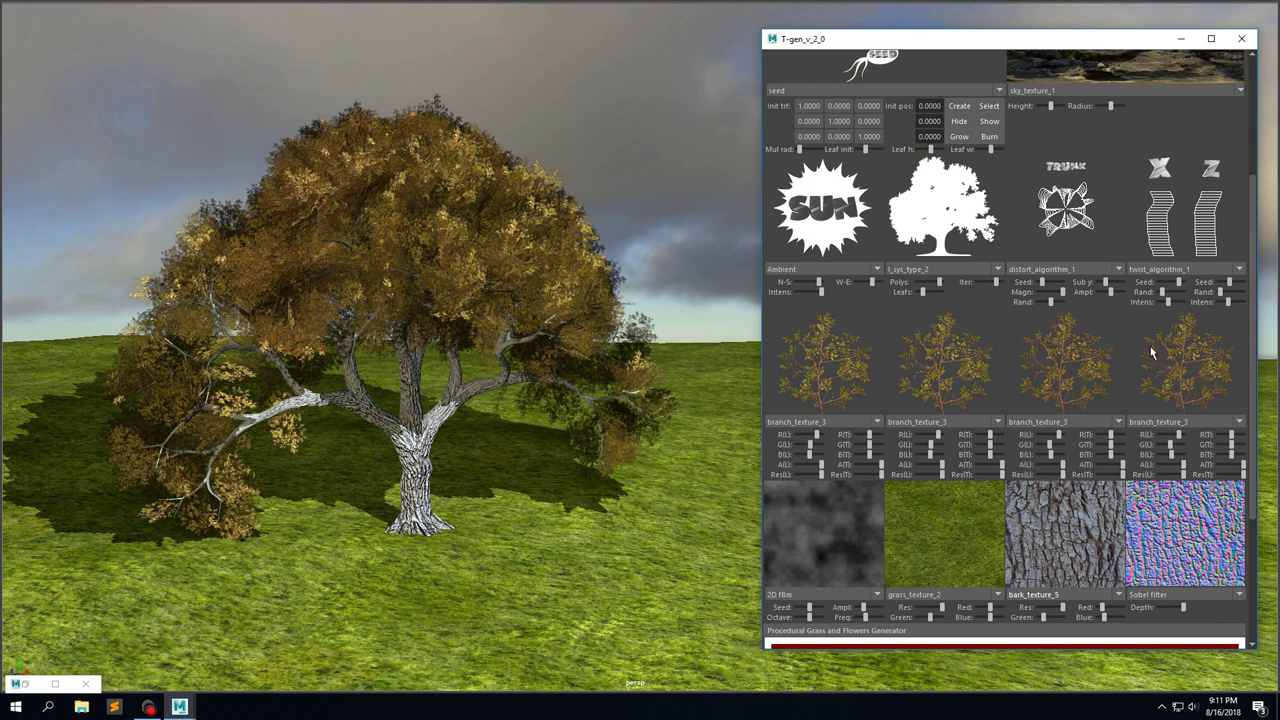
click(1172, 287)
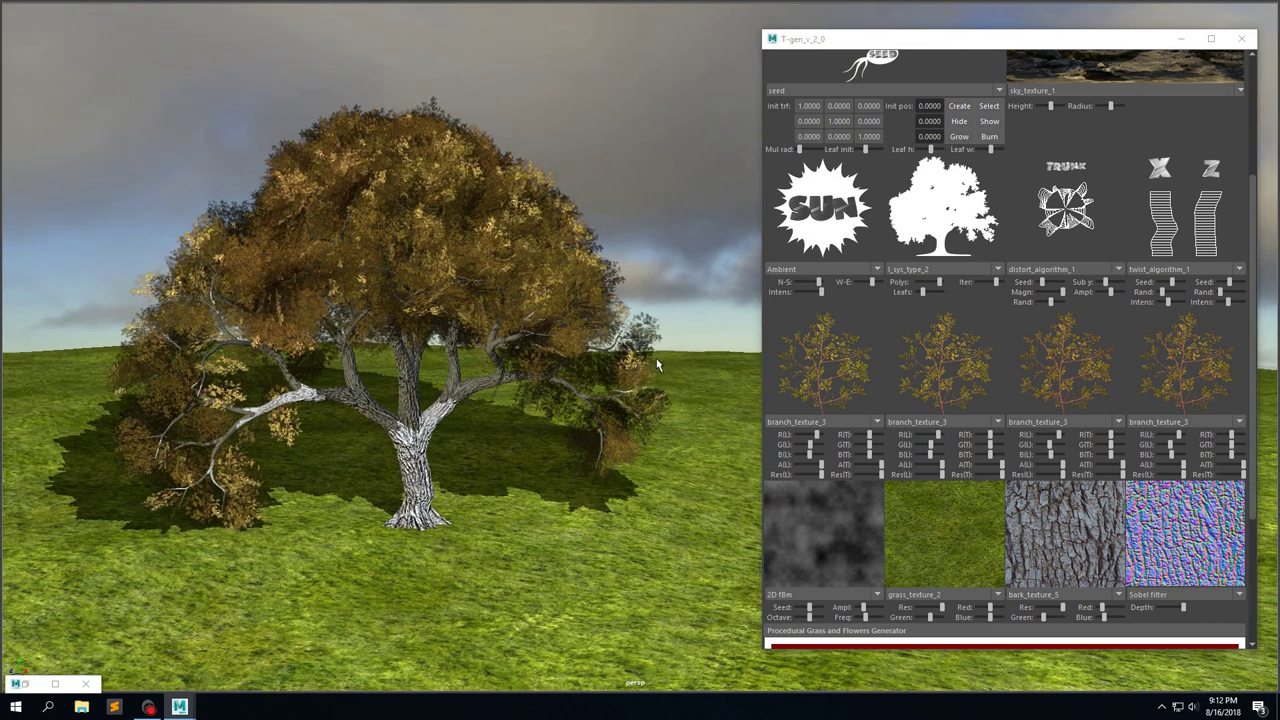
Rebuild the tree and switch its structure type to l_sys_type_3.
click(989, 136)
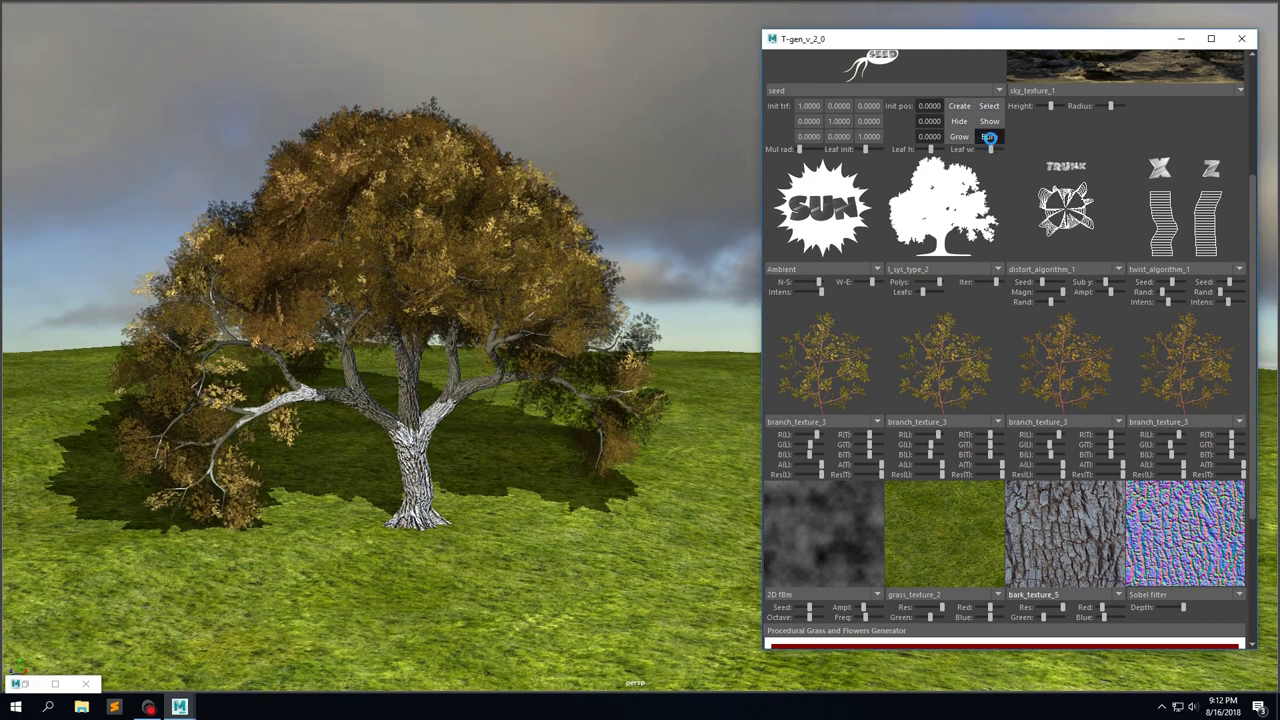
click(937, 275)
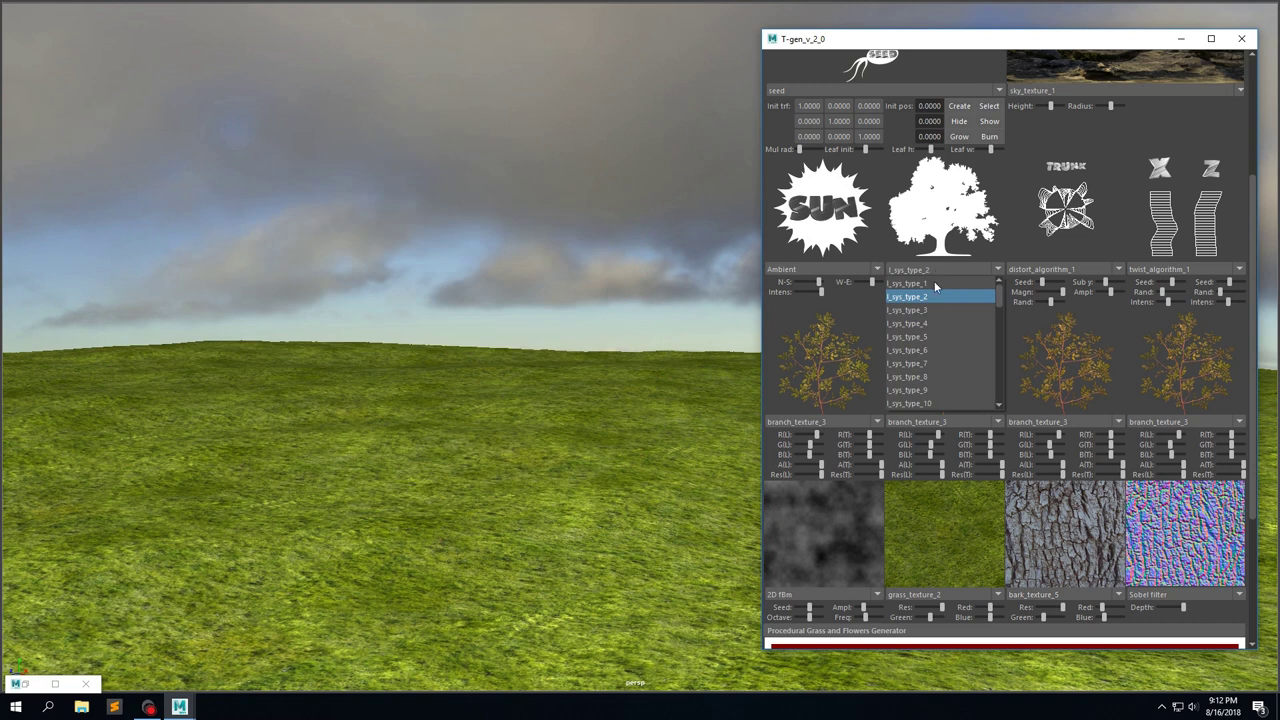
click(941, 323)
Assign branch_texture_4 to all four branch slots.
click(817, 423)
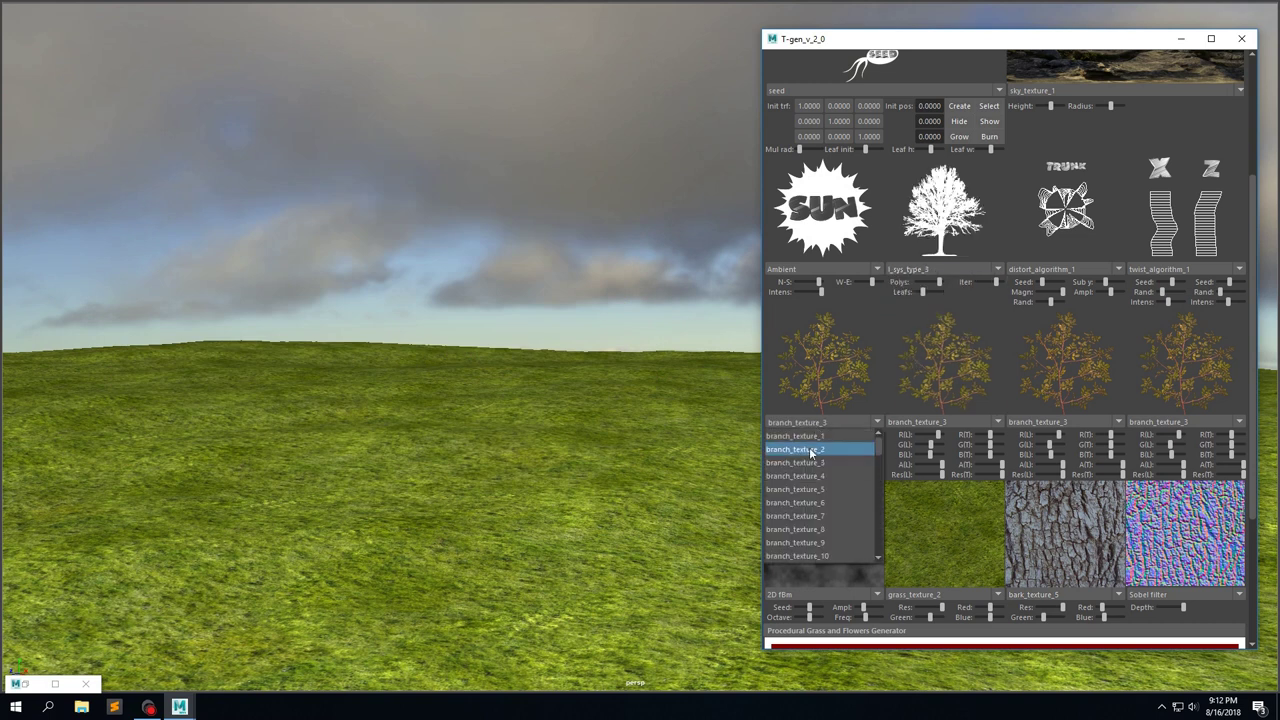
click(815, 476)
click(915, 422)
click(932, 477)
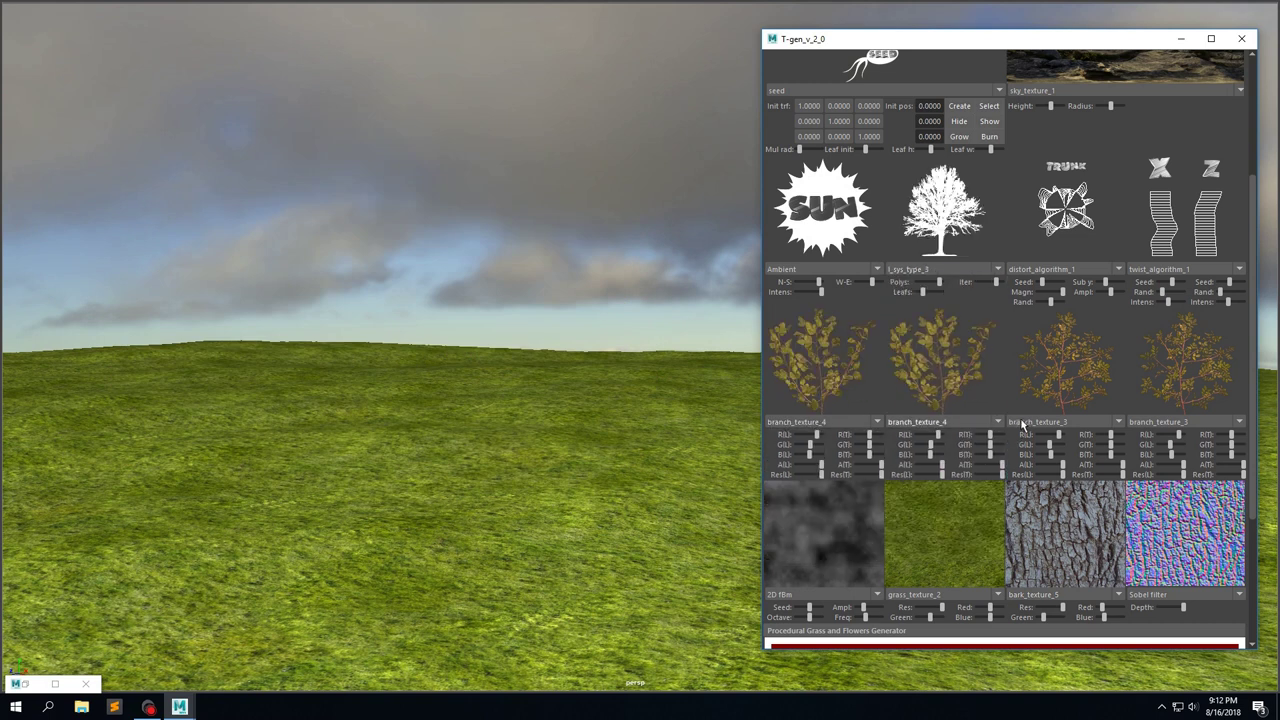
click(1037, 422)
click(1050, 476)
click(1158, 422)
click(1160, 476)
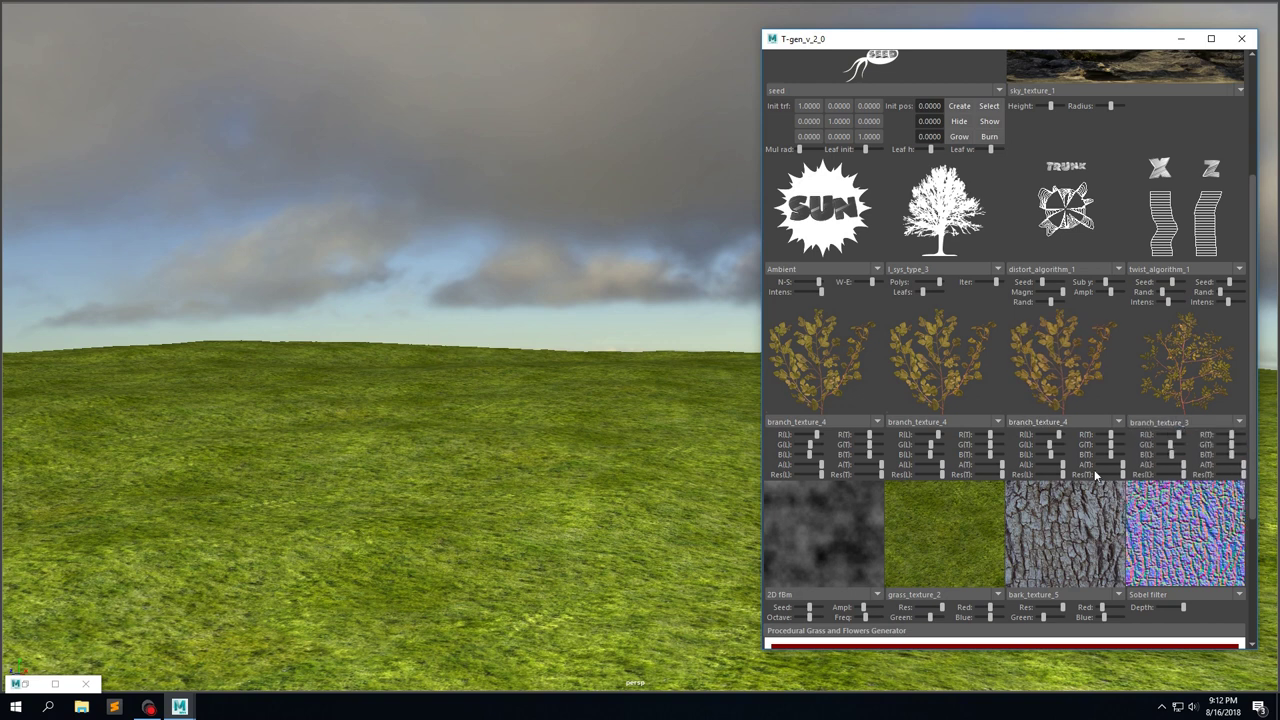
Raise the G(L) level on each branch texture so every leaf preview turns green.
drag(810, 445, 816, 445)
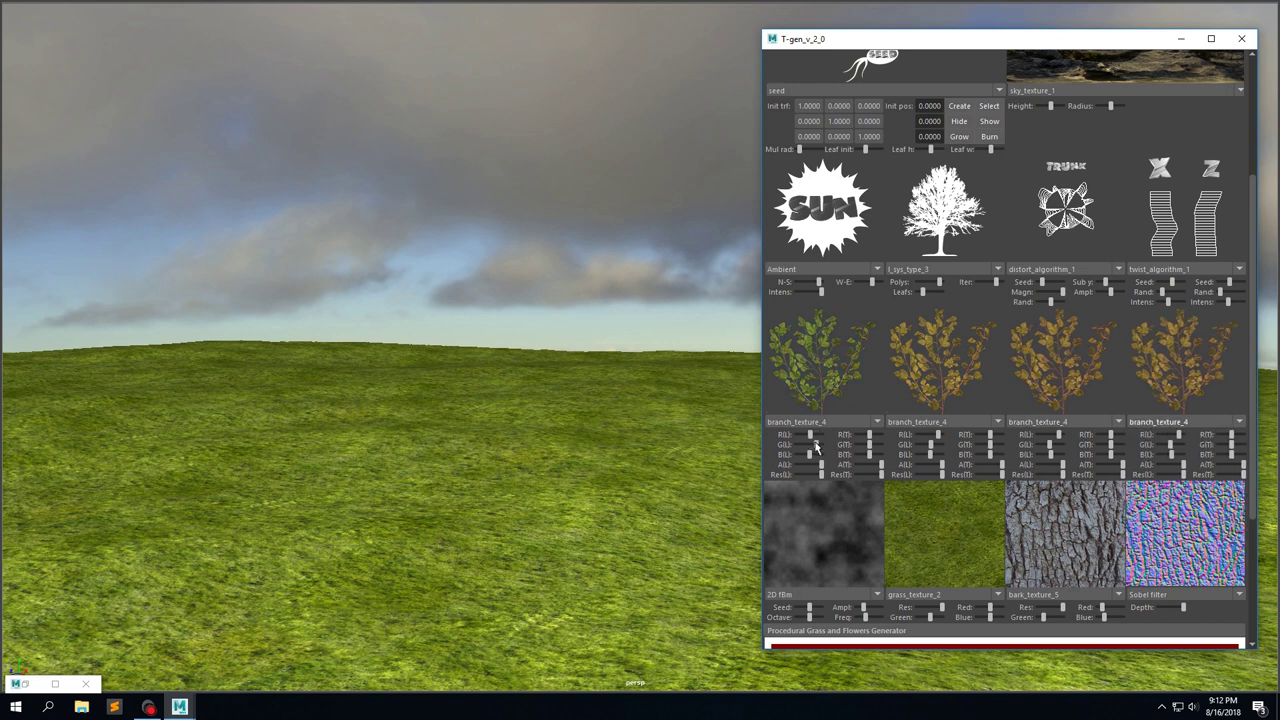
click(936, 446)
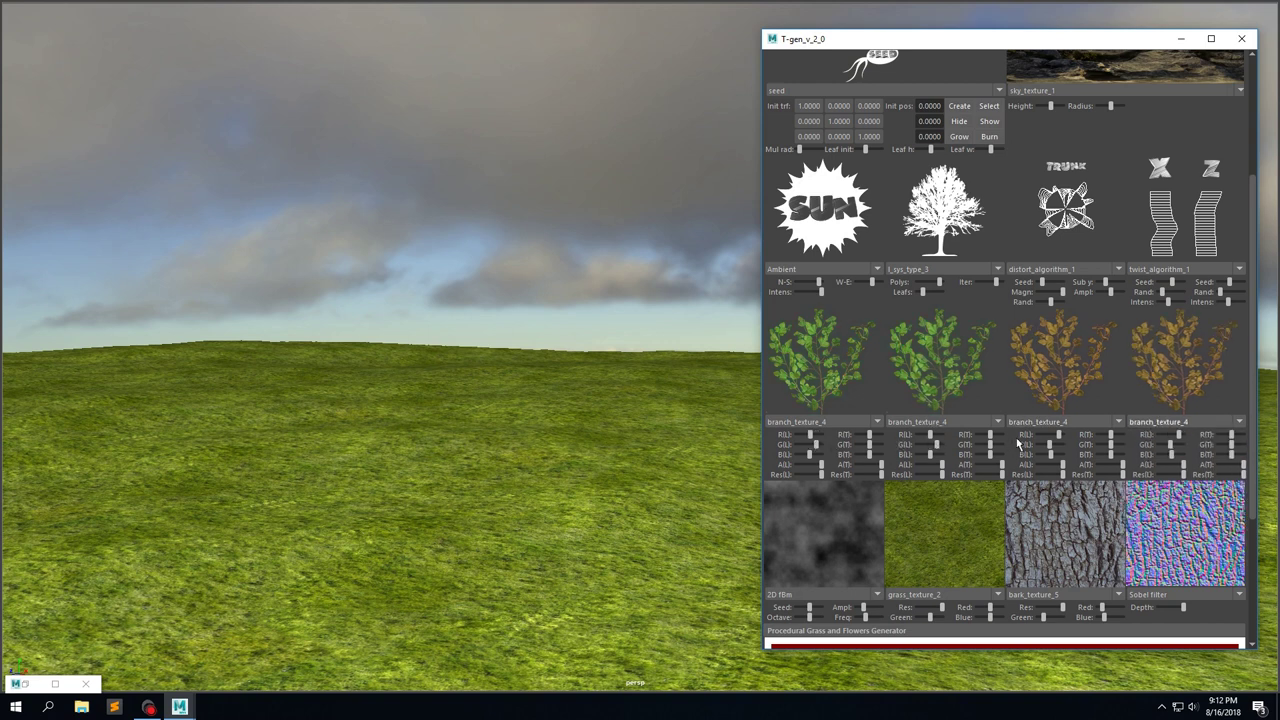
click(1050, 444)
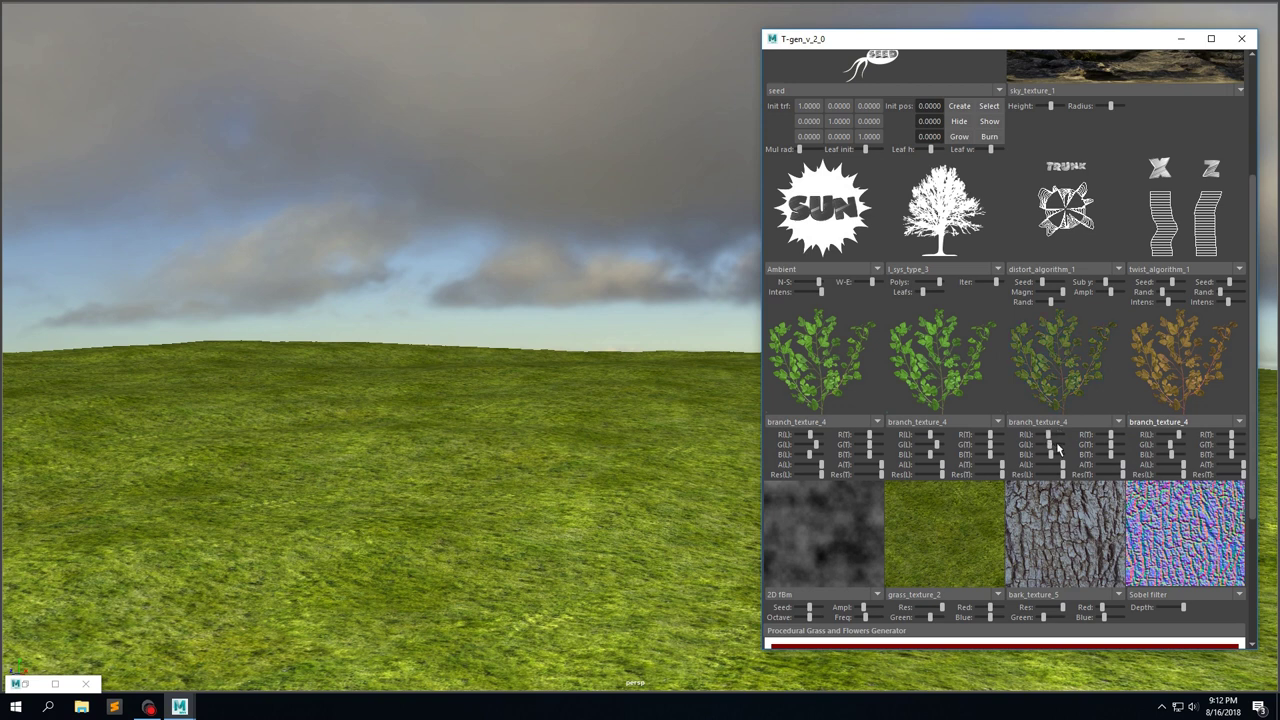
click(1172, 445)
scroll(962, 303, up, 3)
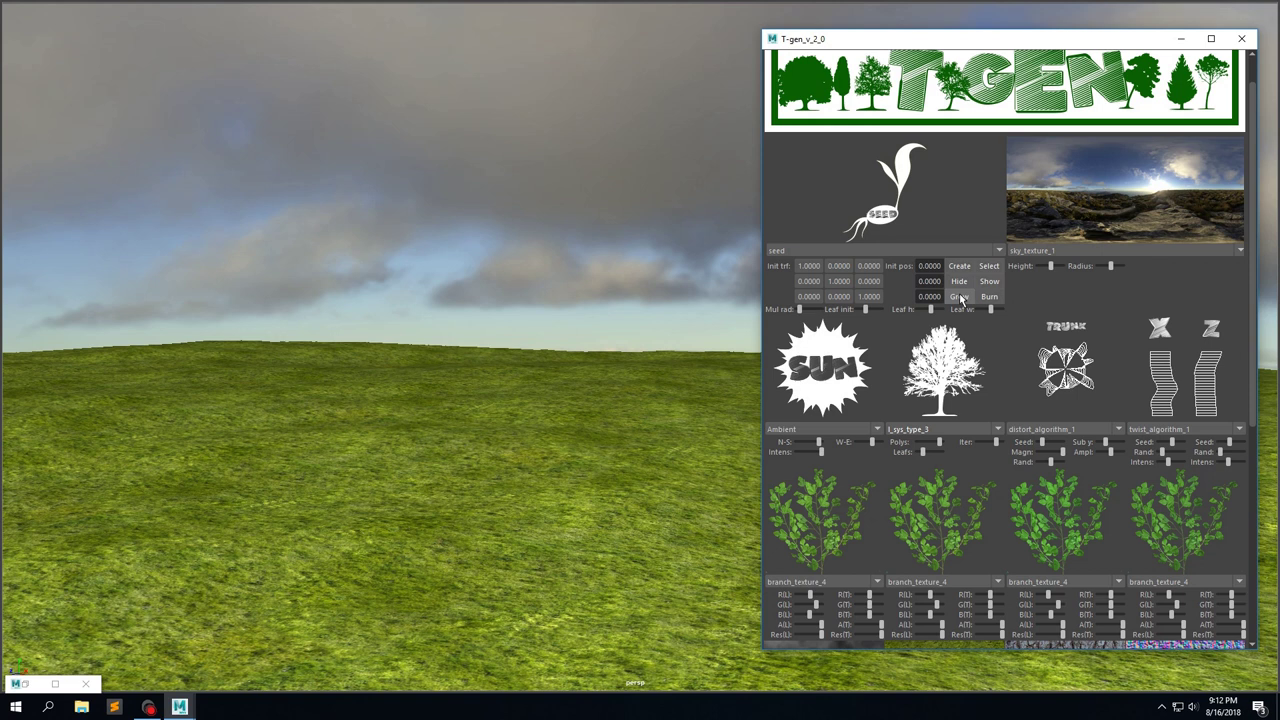
Grow a new tree from the current settings and orbit the view around it.
click(960, 297)
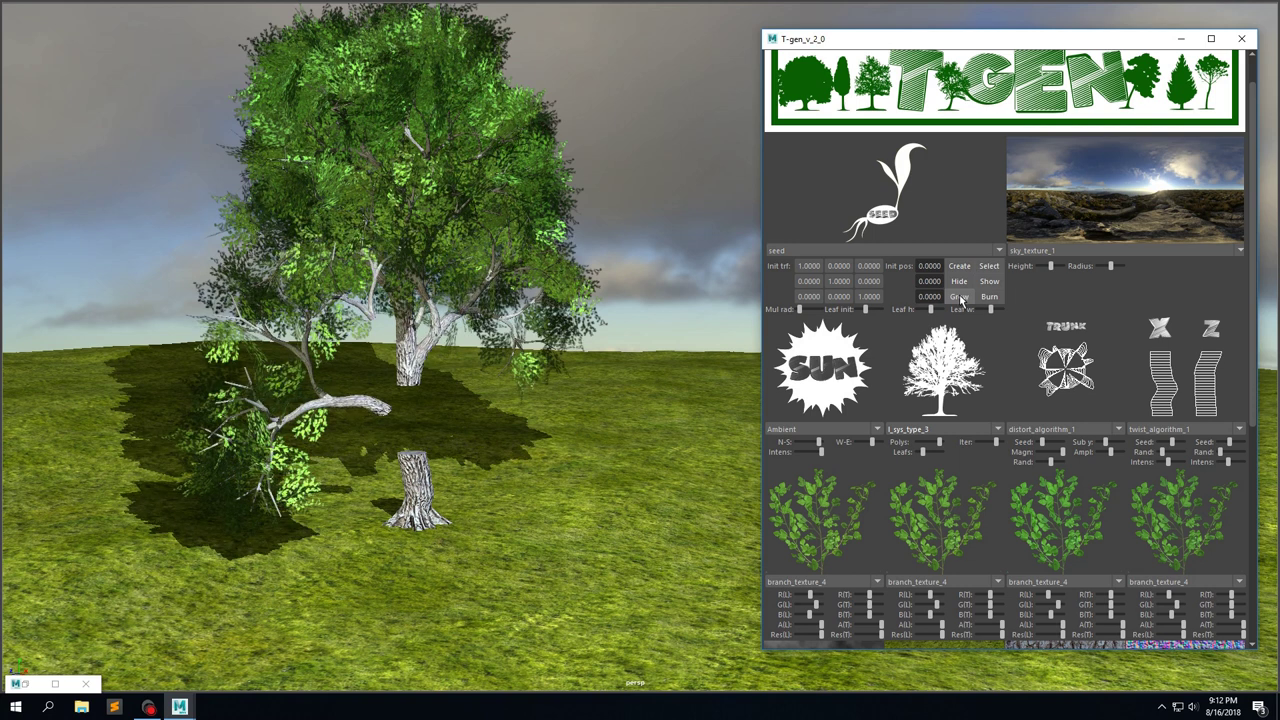
alt+drag(513, 267, 513, 281)
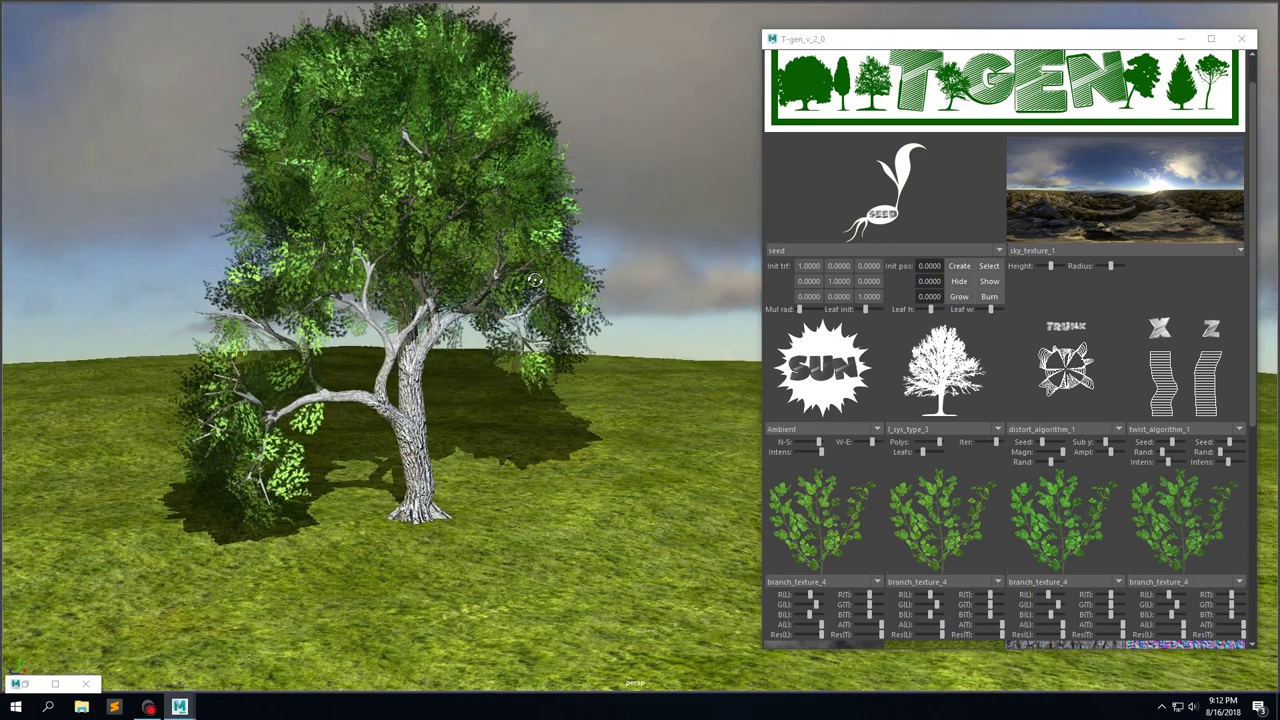
Switch the branch_texture dropdowns on branches 1–4 from branch_texture_4 to branch_texture_5.
scroll(834, 388, down, 2)
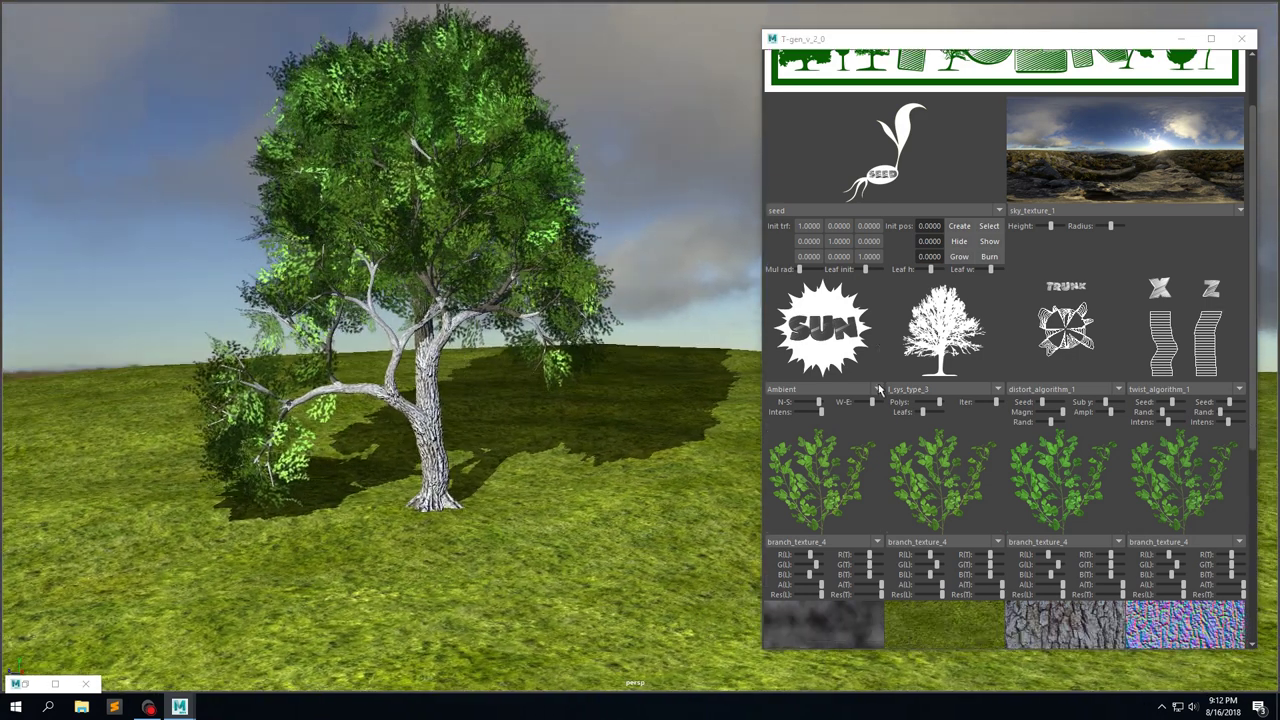
click(822, 502)
click(822, 569)
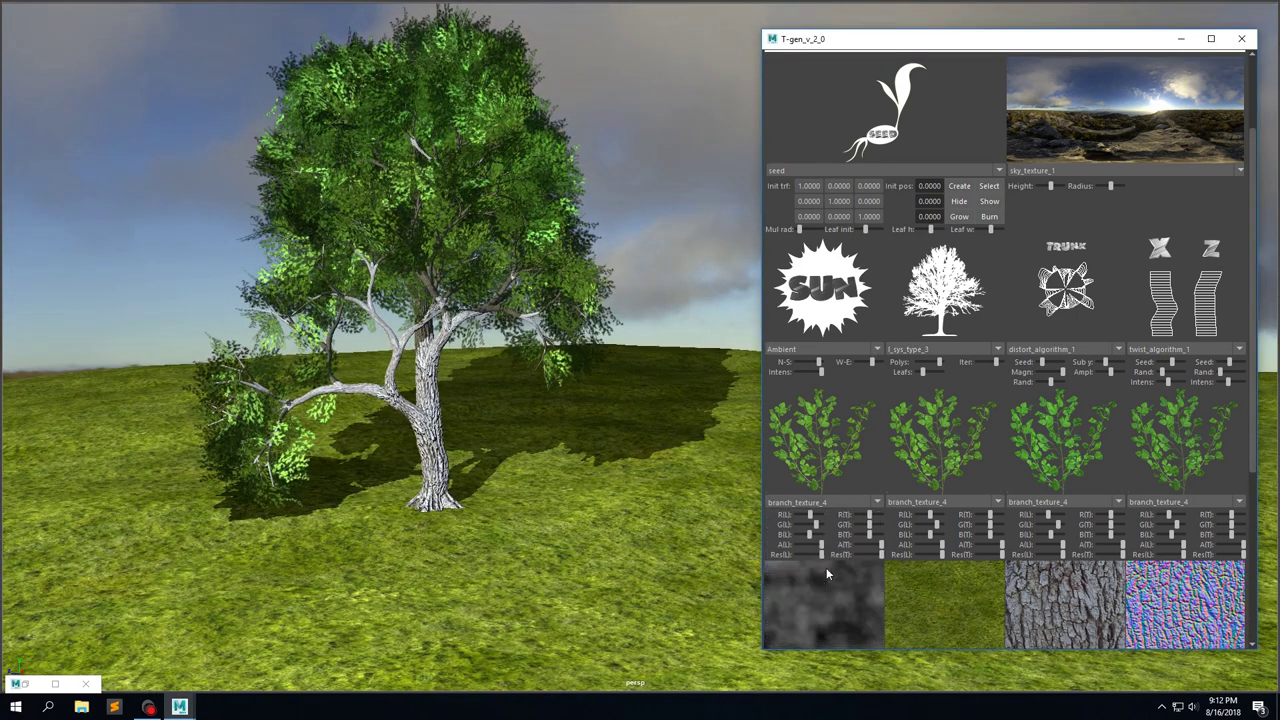
click(935, 502)
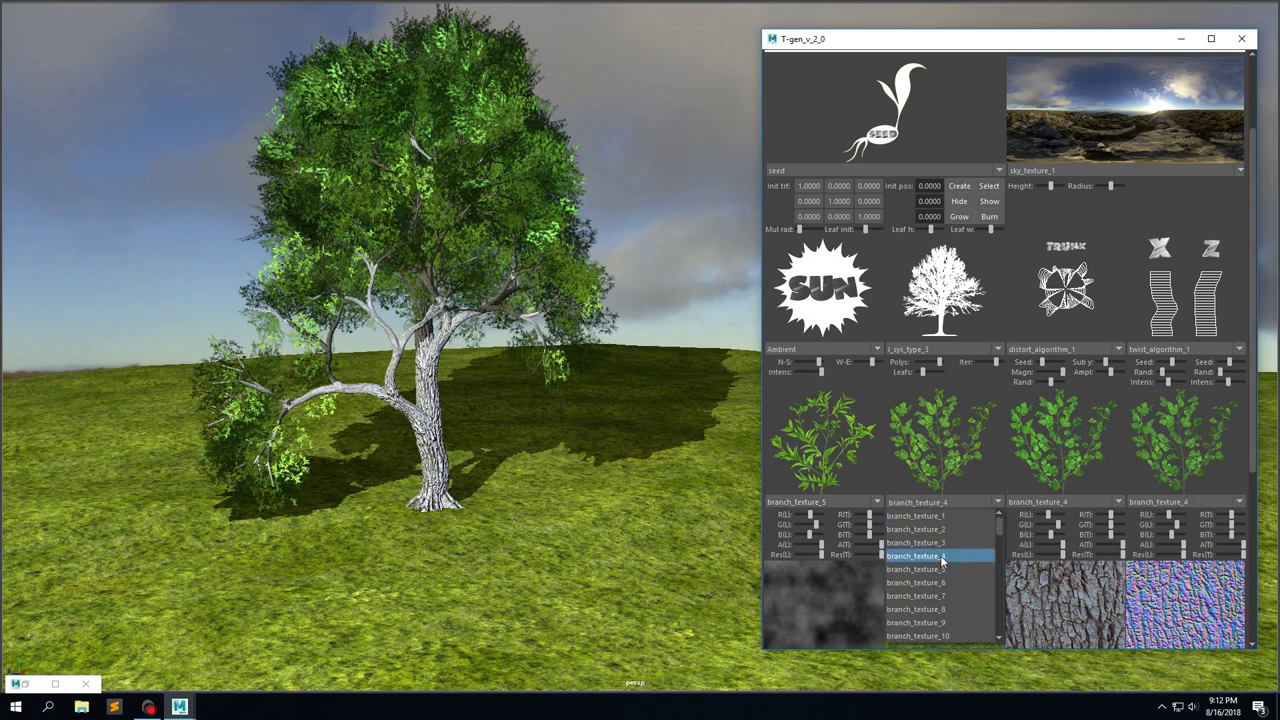
click(940, 567)
click(1040, 502)
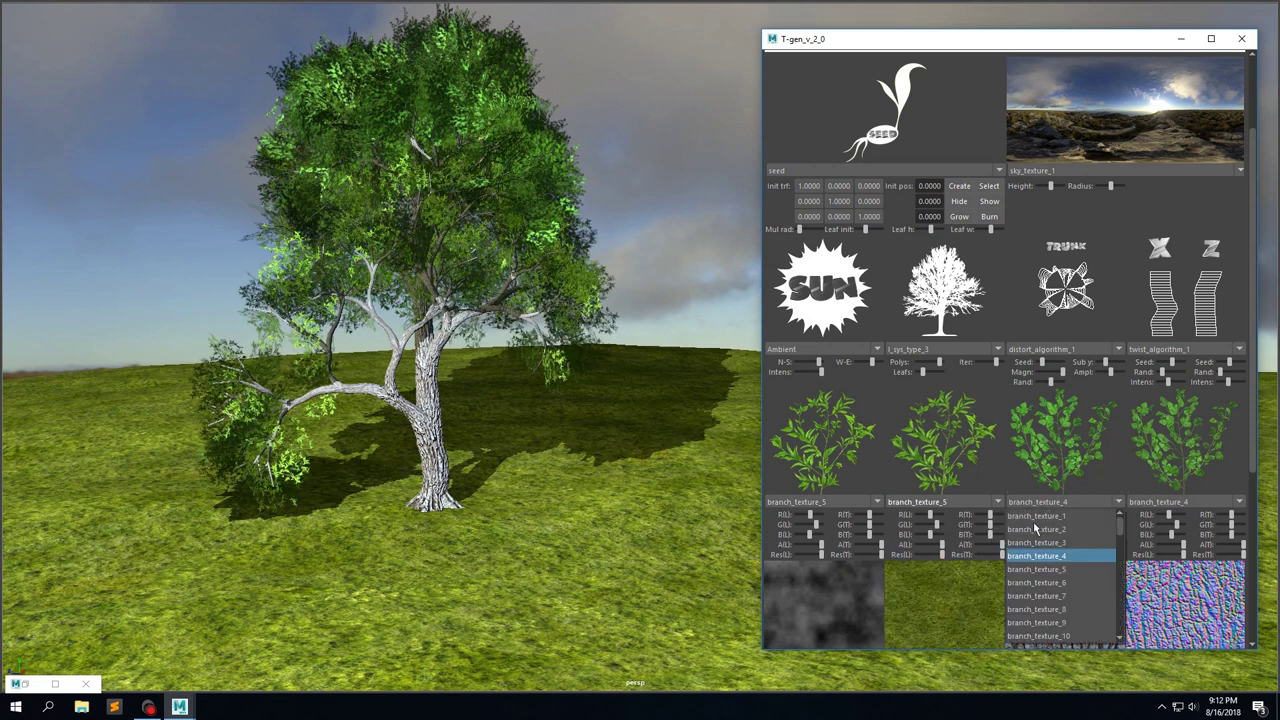
click(1046, 569)
click(1160, 502)
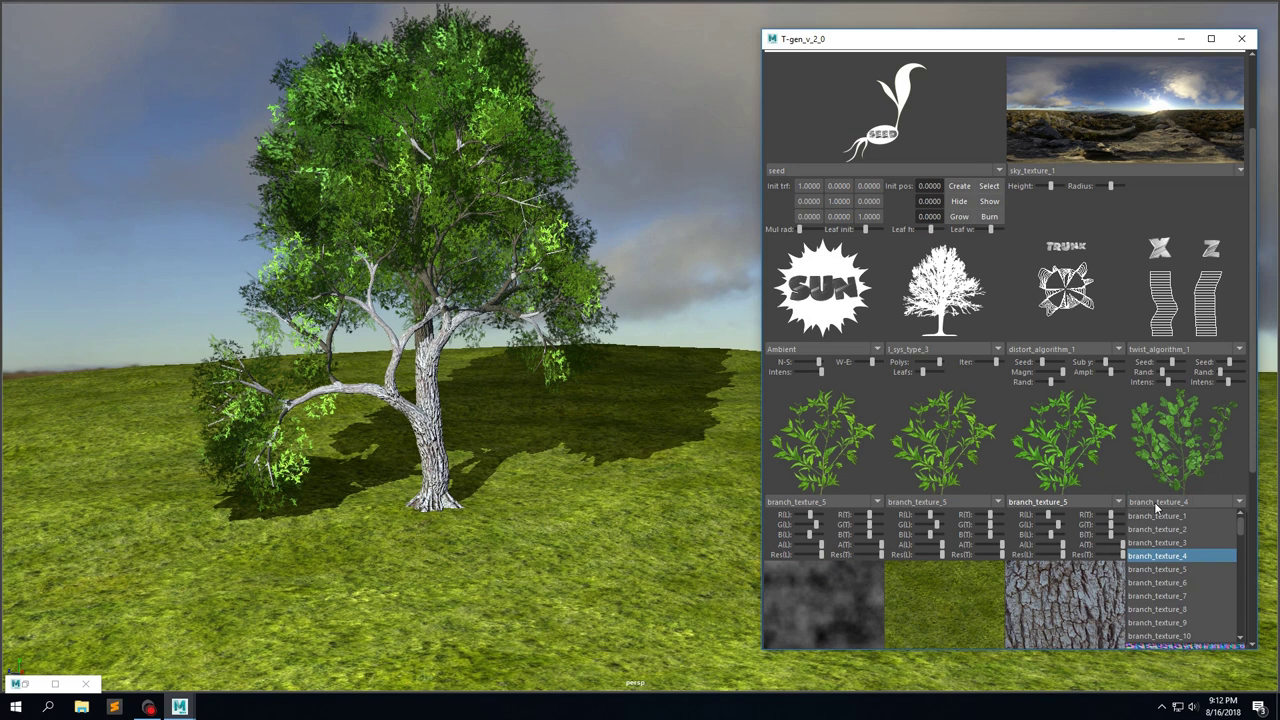
click(1165, 569)
scroll(1148, 533, down, 3)
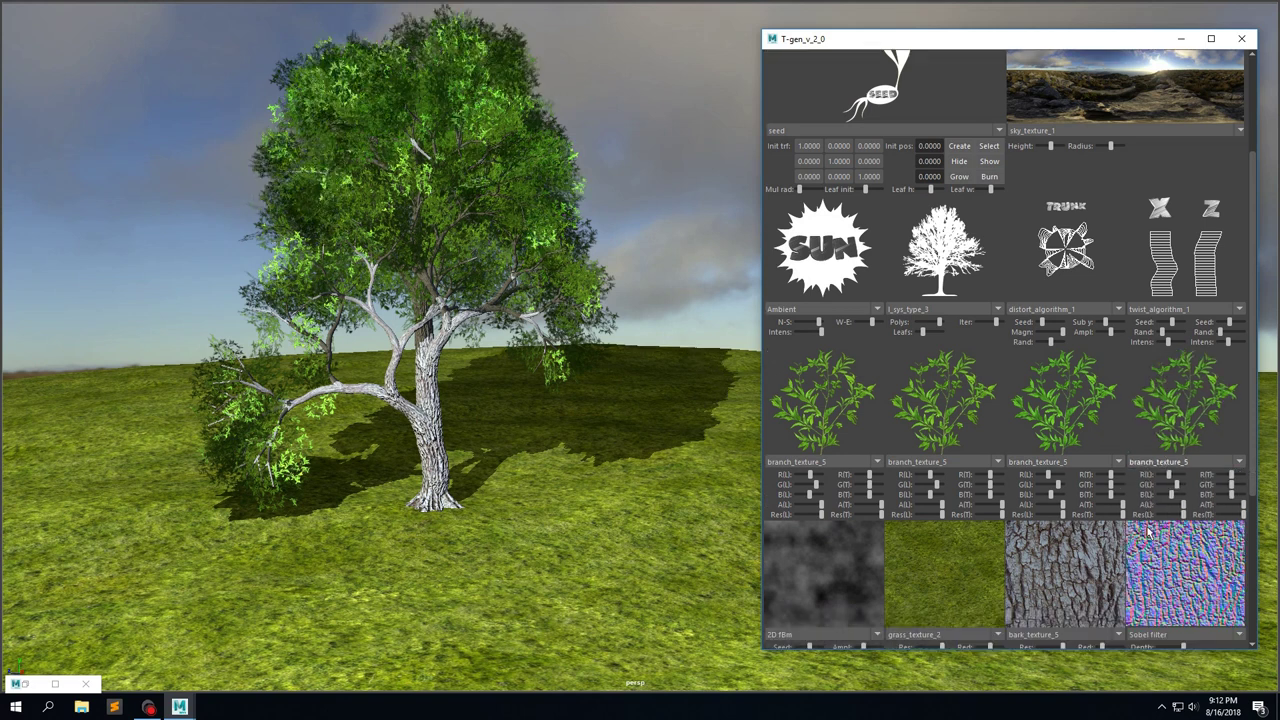
Try bark_texture_6 on the trunk, then settle on bark_texture_7.
click(1052, 556)
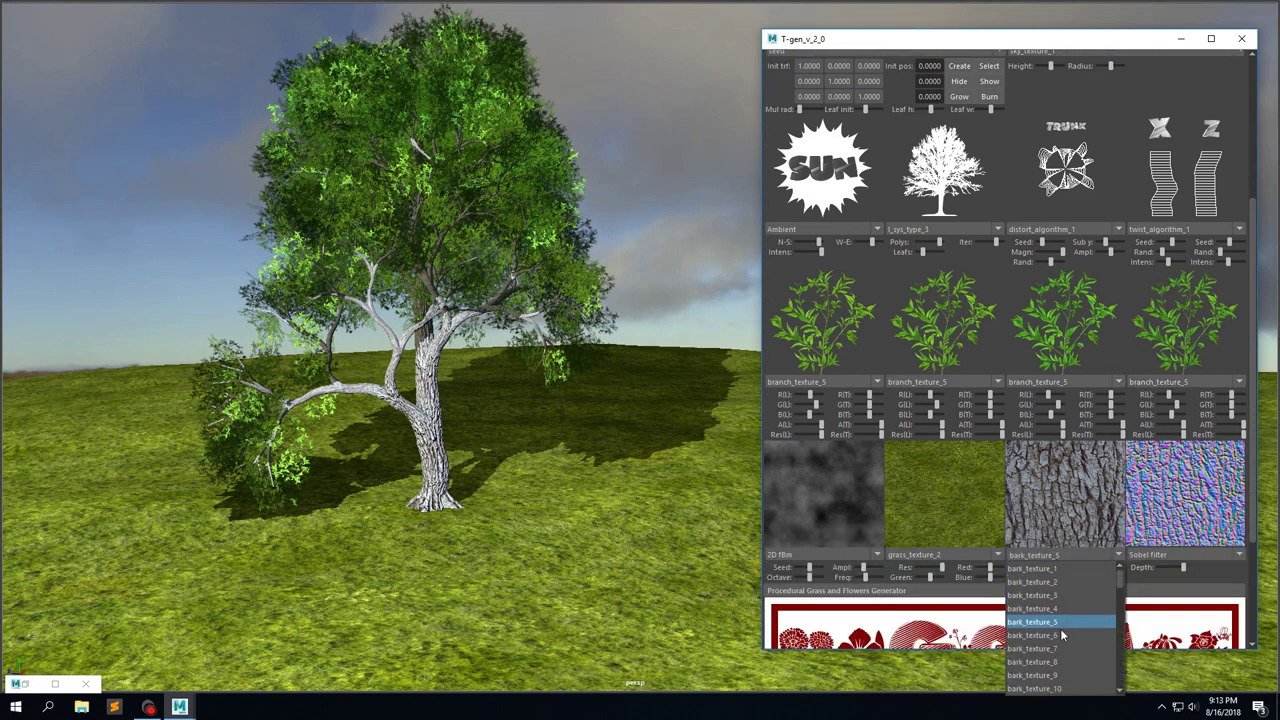
click(1062, 636)
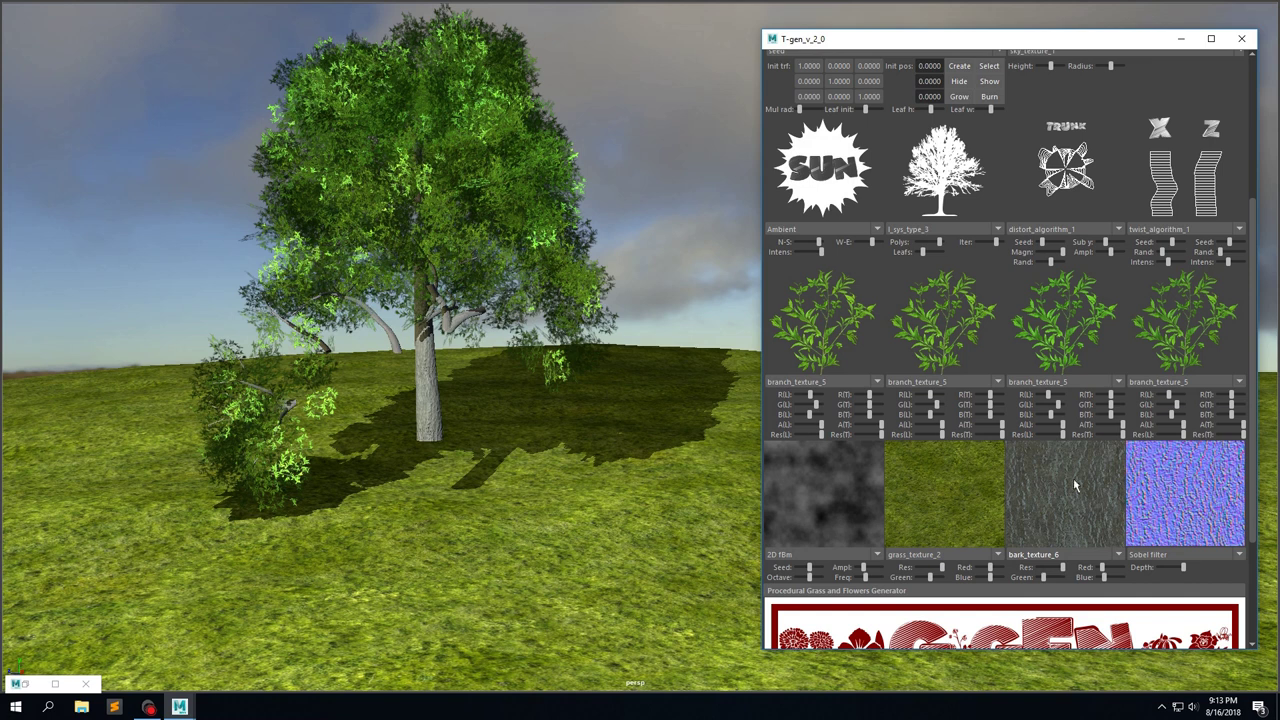
click(1073, 555)
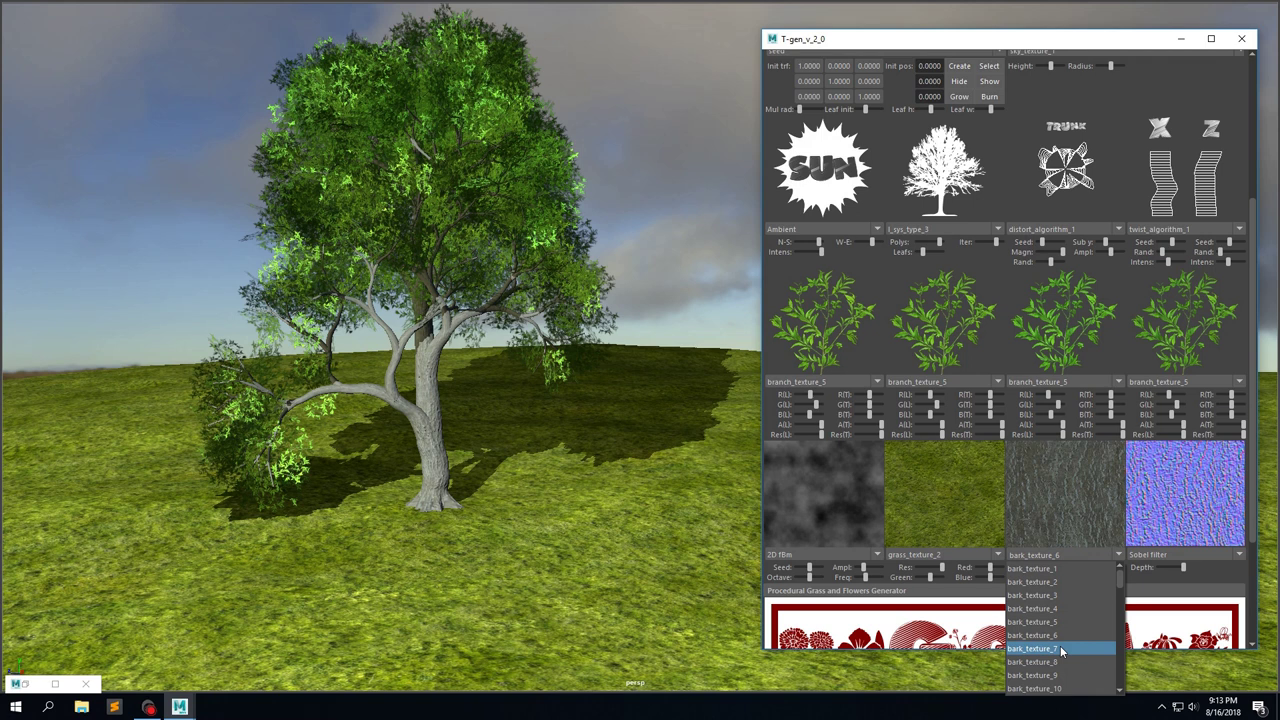
click(1062, 651)
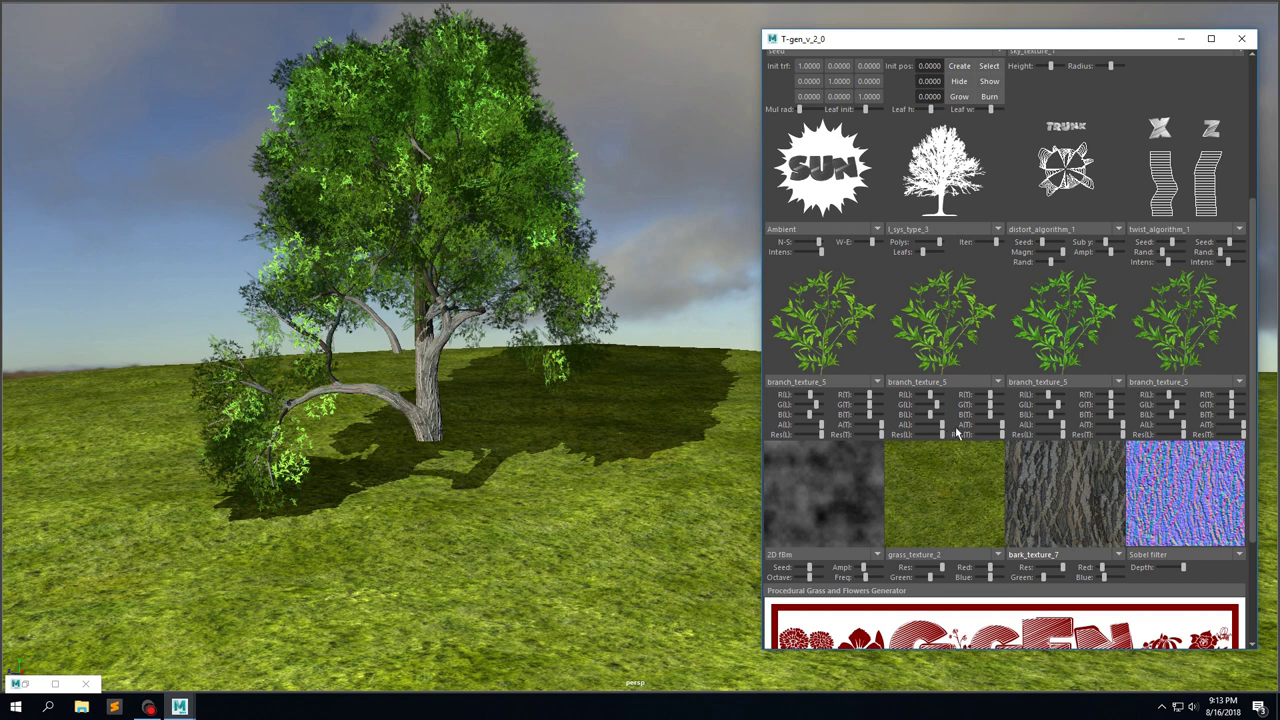
scroll(957, 432, up, 2)
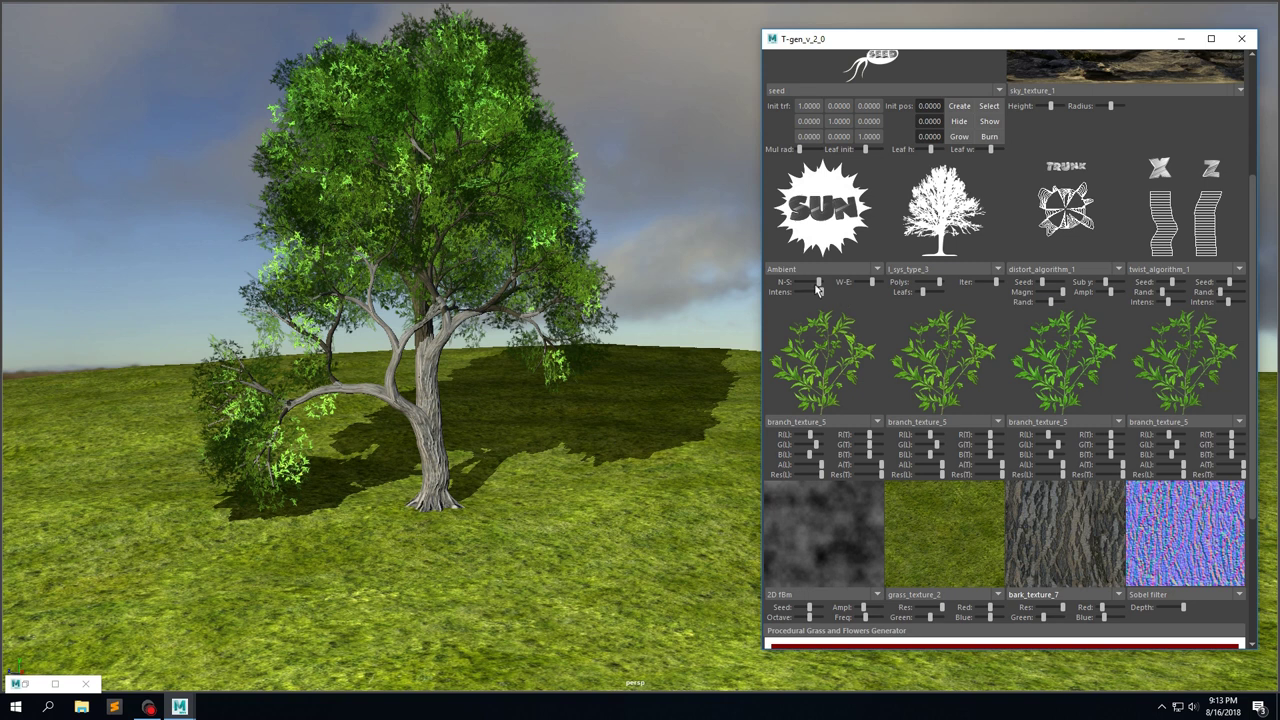
Nudge Ambient Intens up and set all four branch textures to branch_texture_9.
drag(810, 289, 831, 297)
click(838, 421)
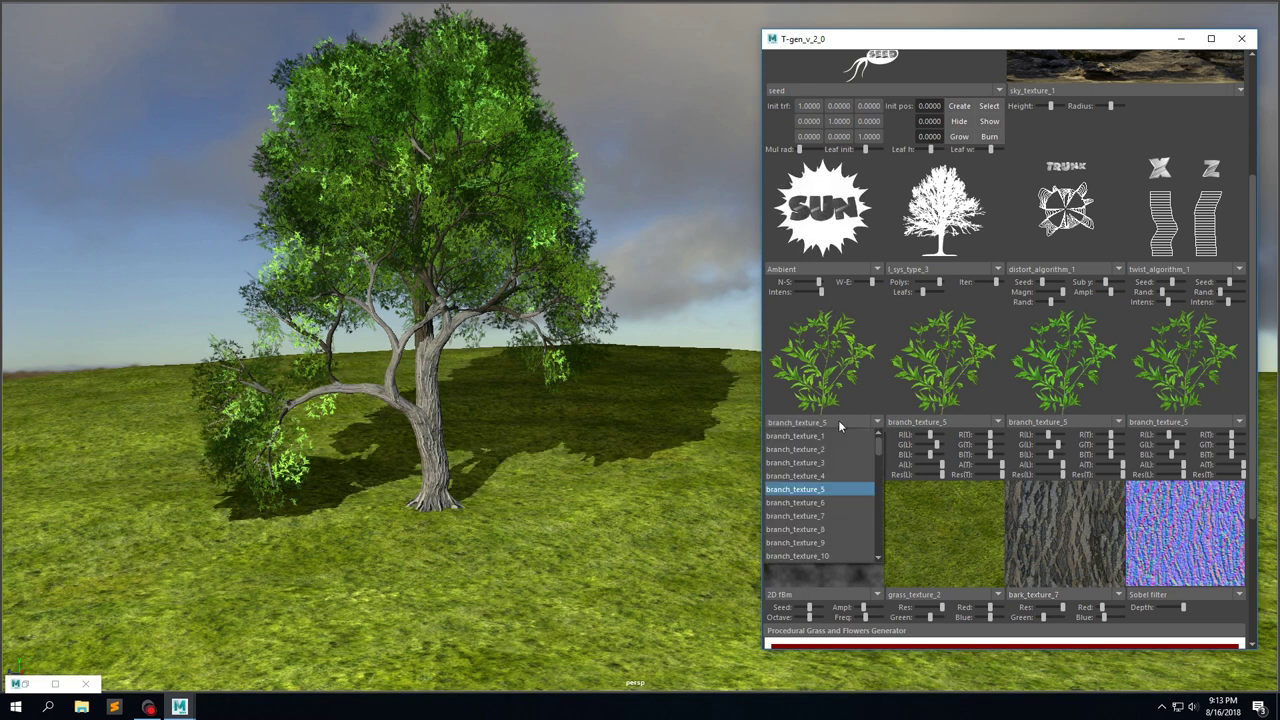
click(810, 542)
click(920, 422)
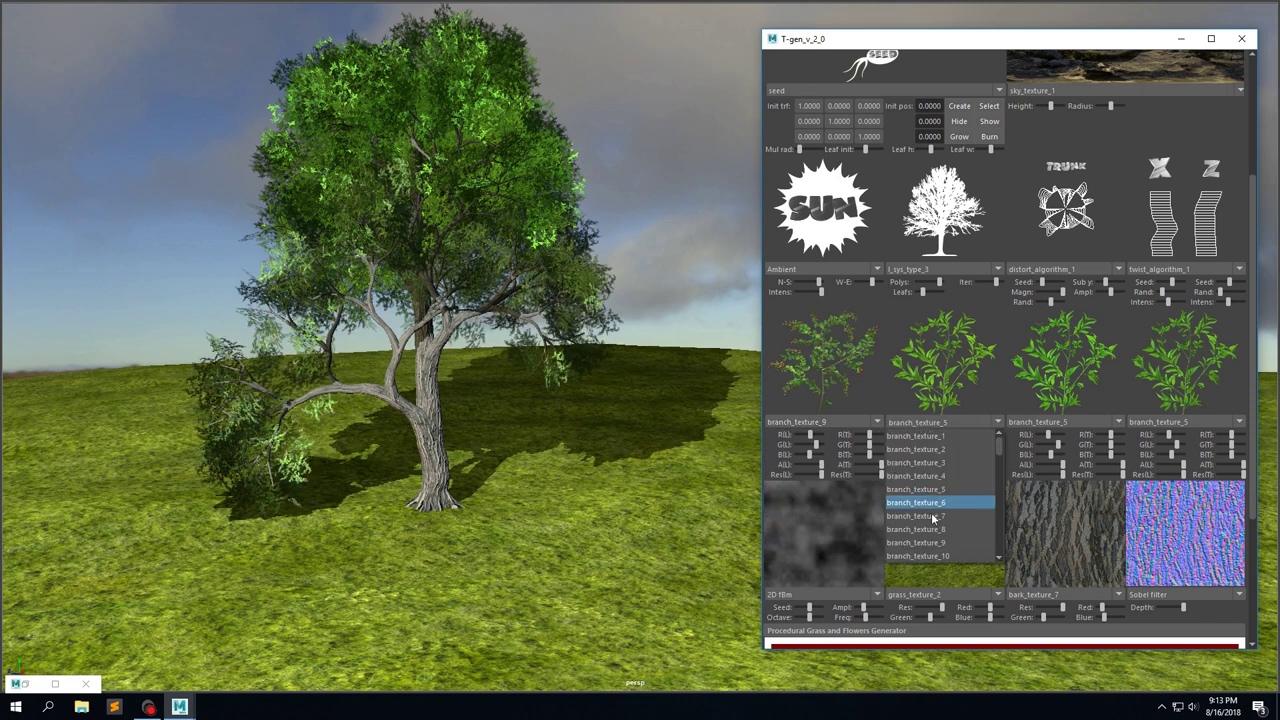
click(940, 543)
click(1040, 422)
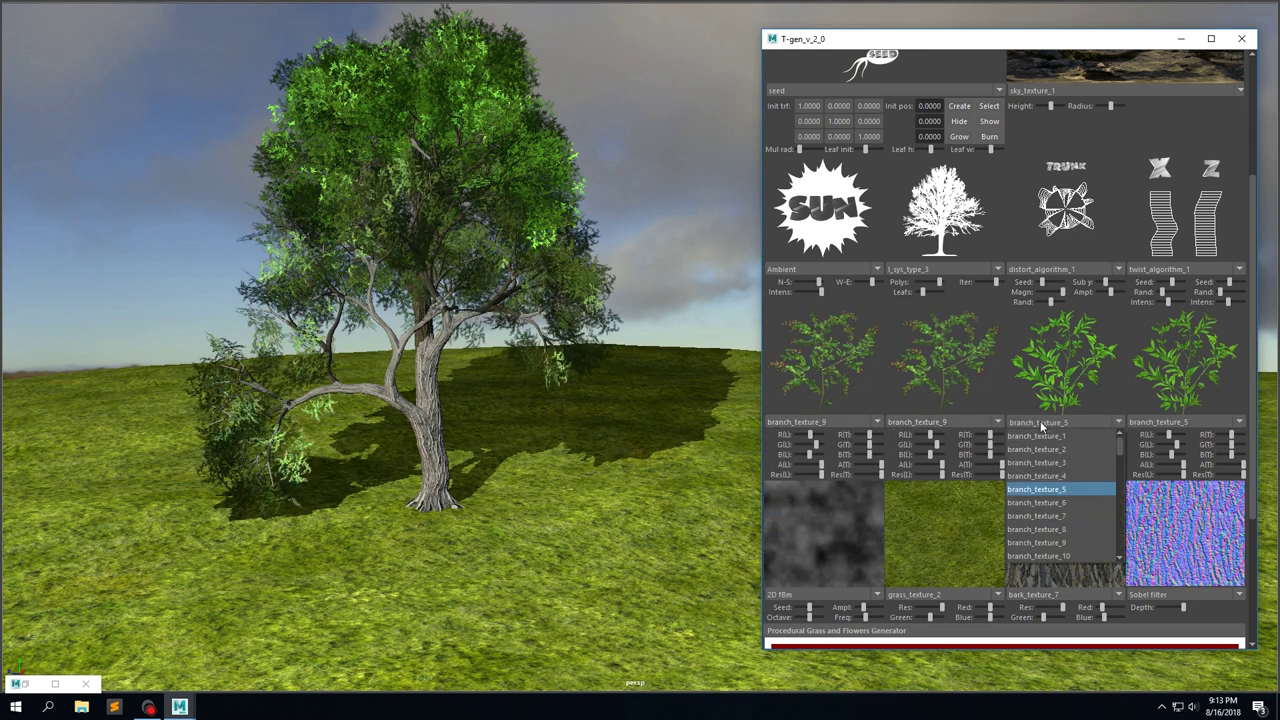
click(1058, 541)
click(1180, 422)
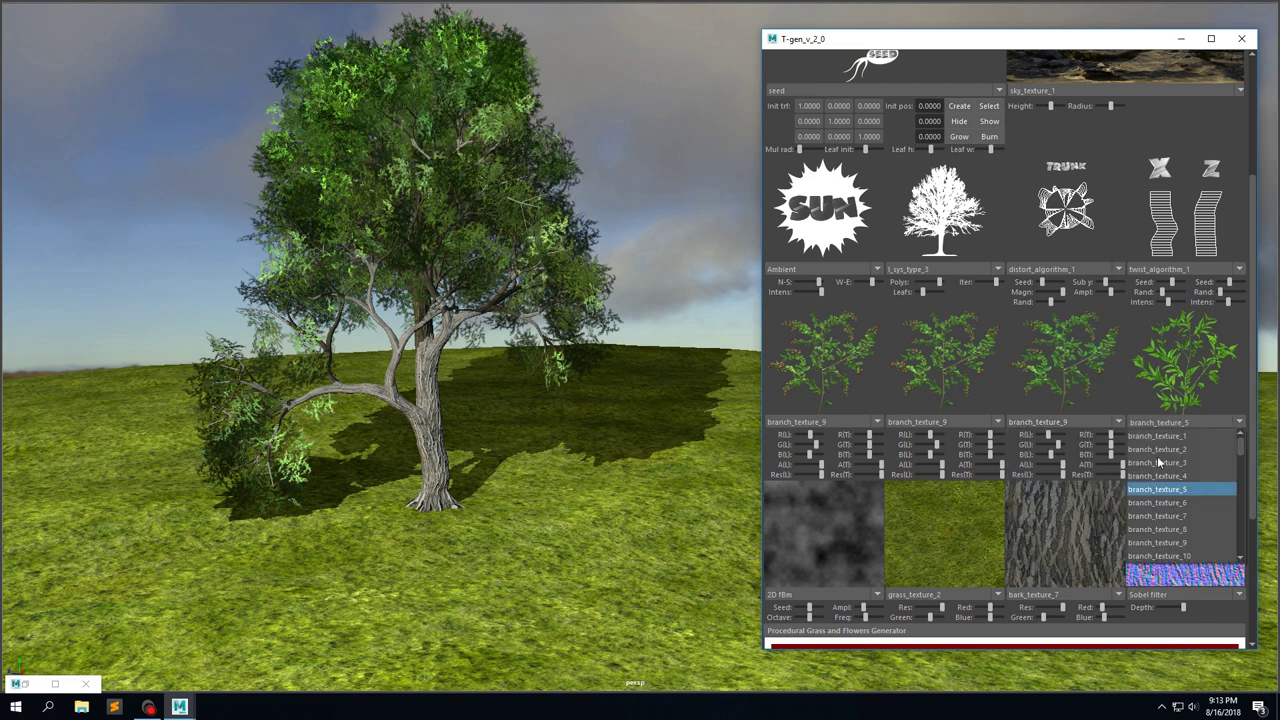
click(1165, 542)
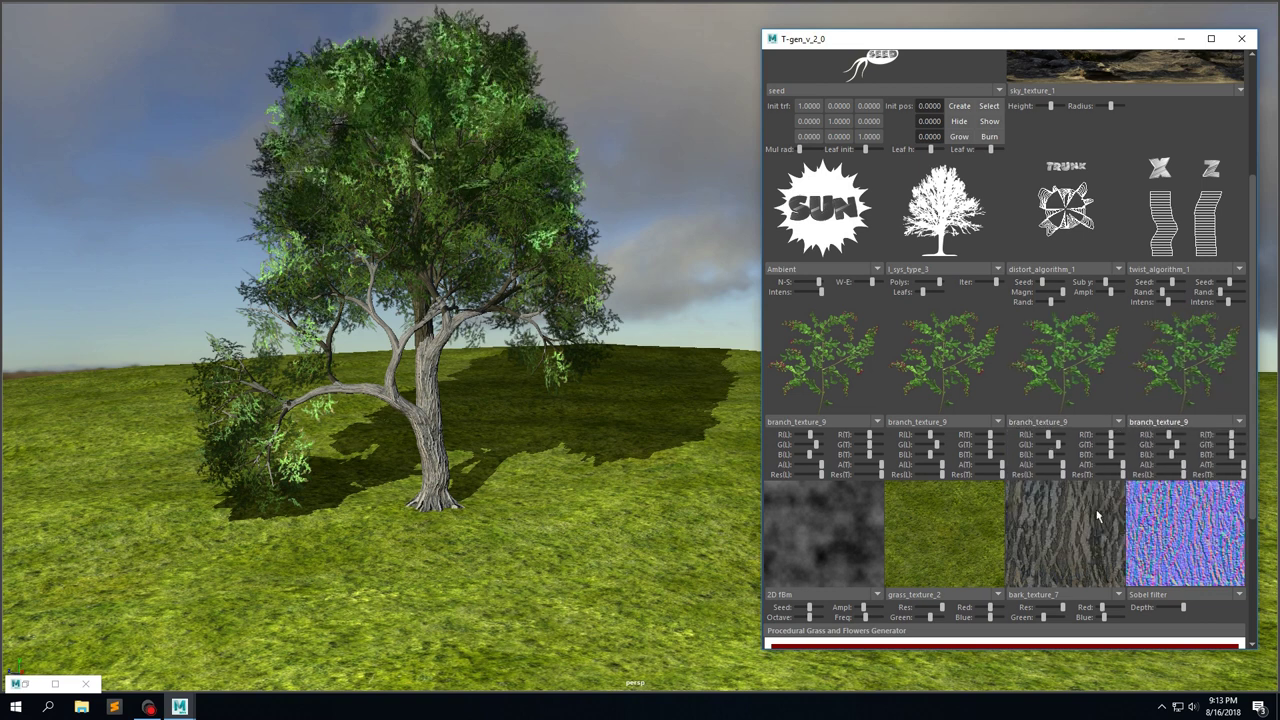
Raise the G(L) leaf green on branches 1, 2 and 4.
drag(820, 447, 819, 444)
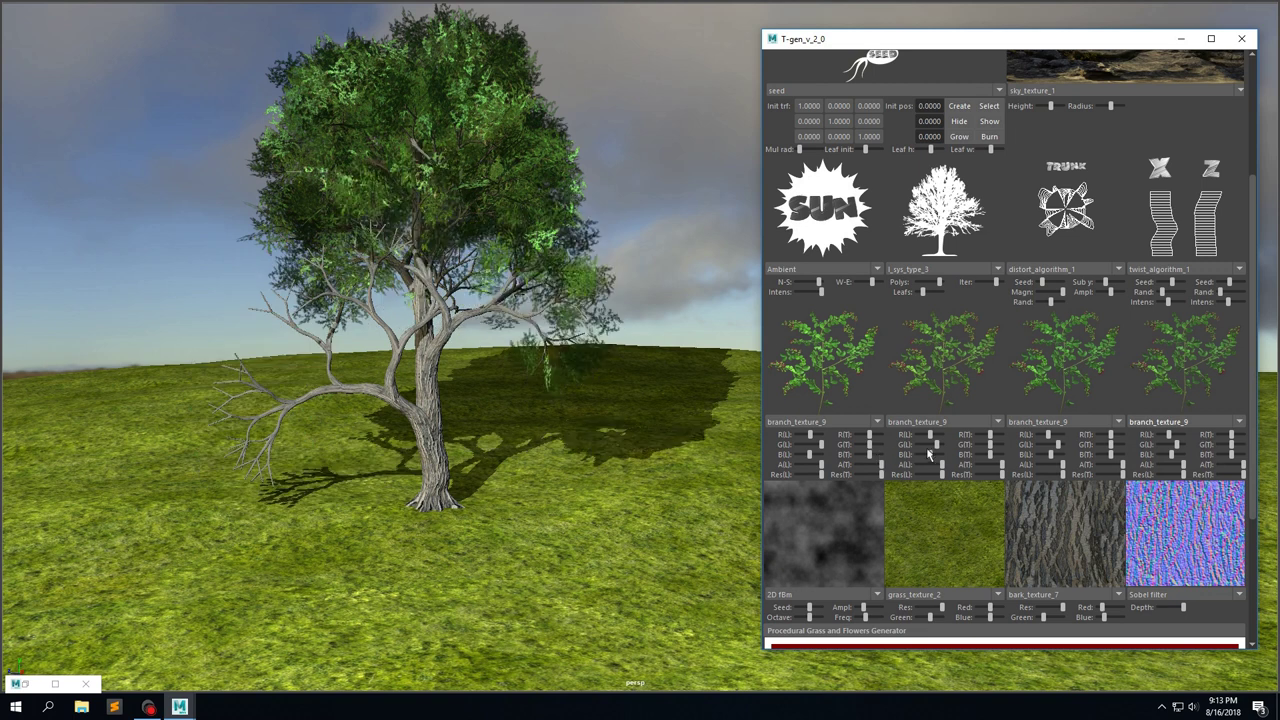
drag(940, 450, 935, 446)
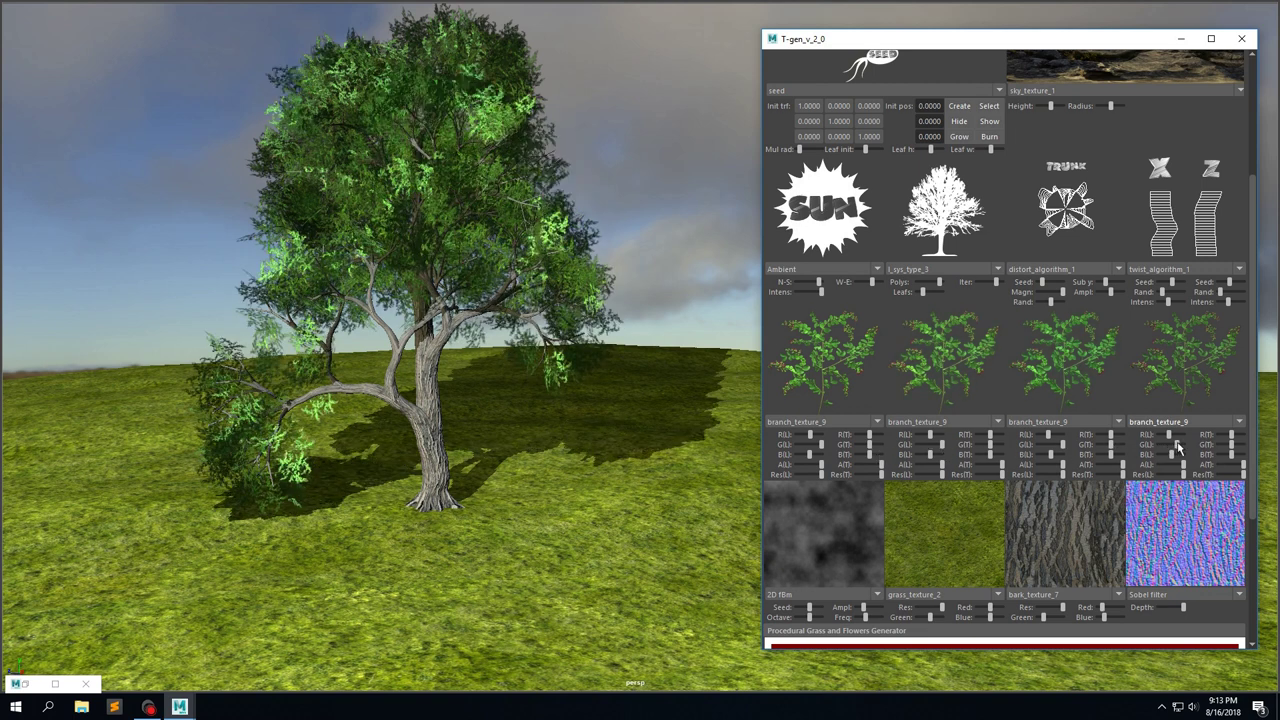
drag(1176, 444, 1184, 444)
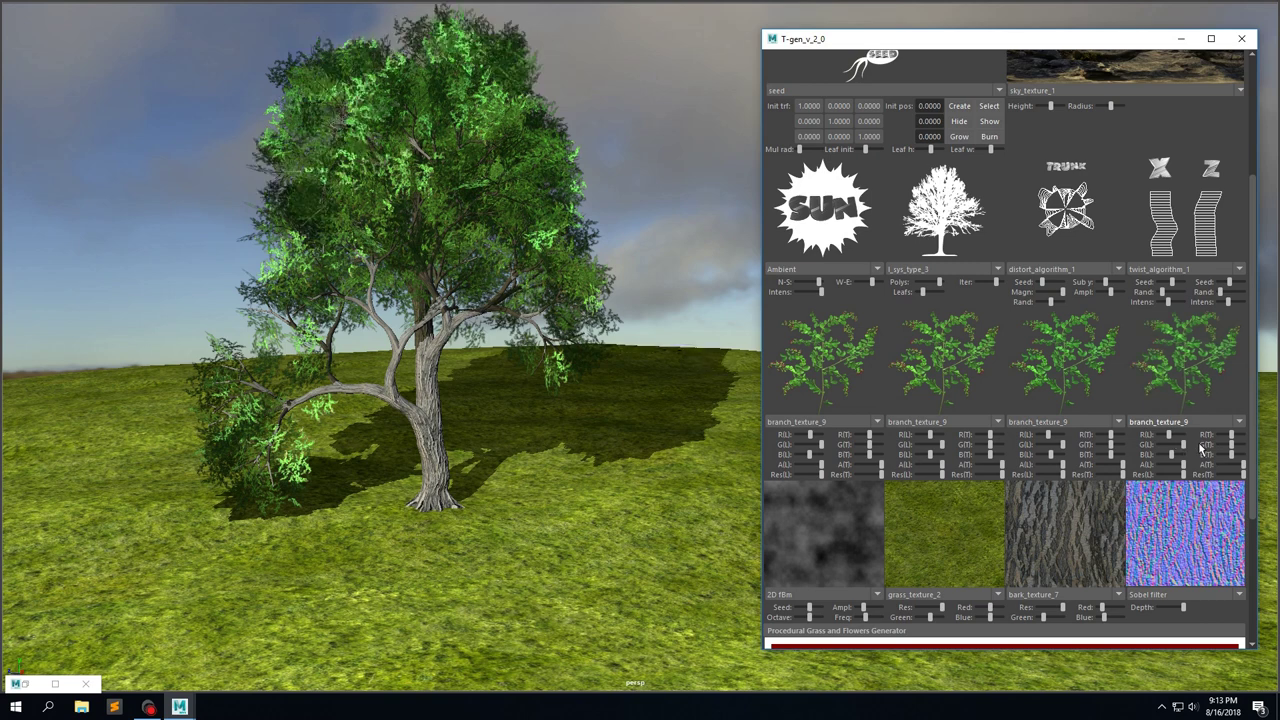